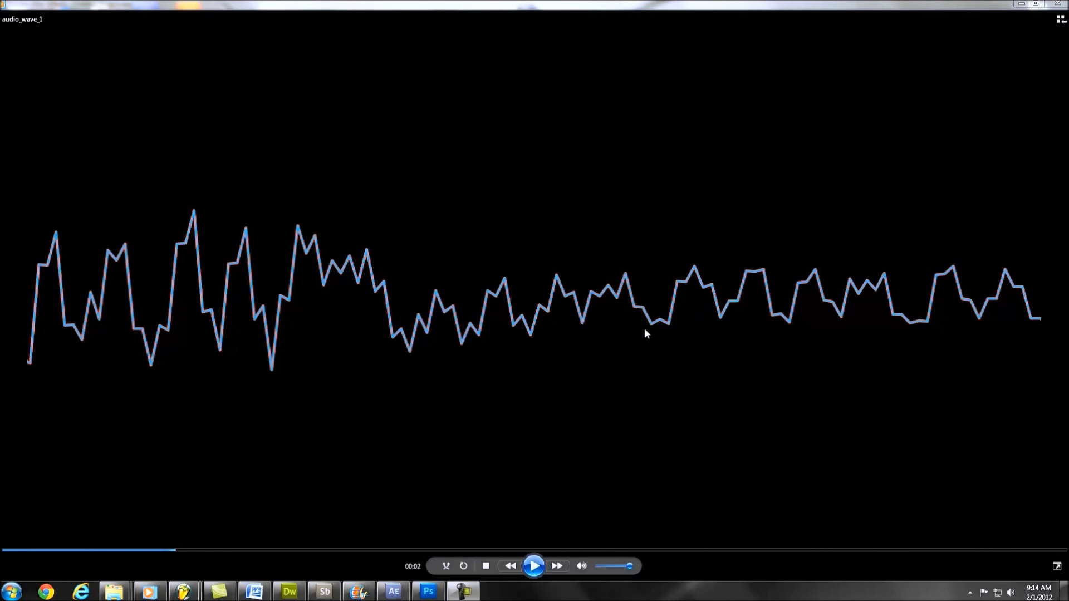
Stop the audio_wave_1 playback so the video returns to its start.
key(ctrl+s)
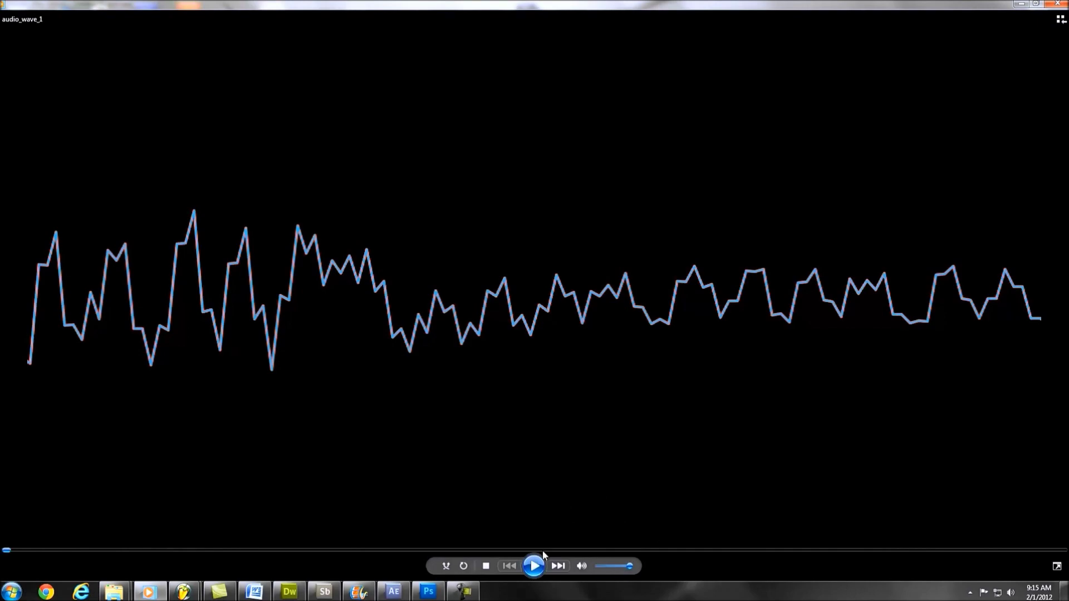
Replay audio_wave_1 from the start, pause it around 00:17, then switch to After Effects.
click(535, 567)
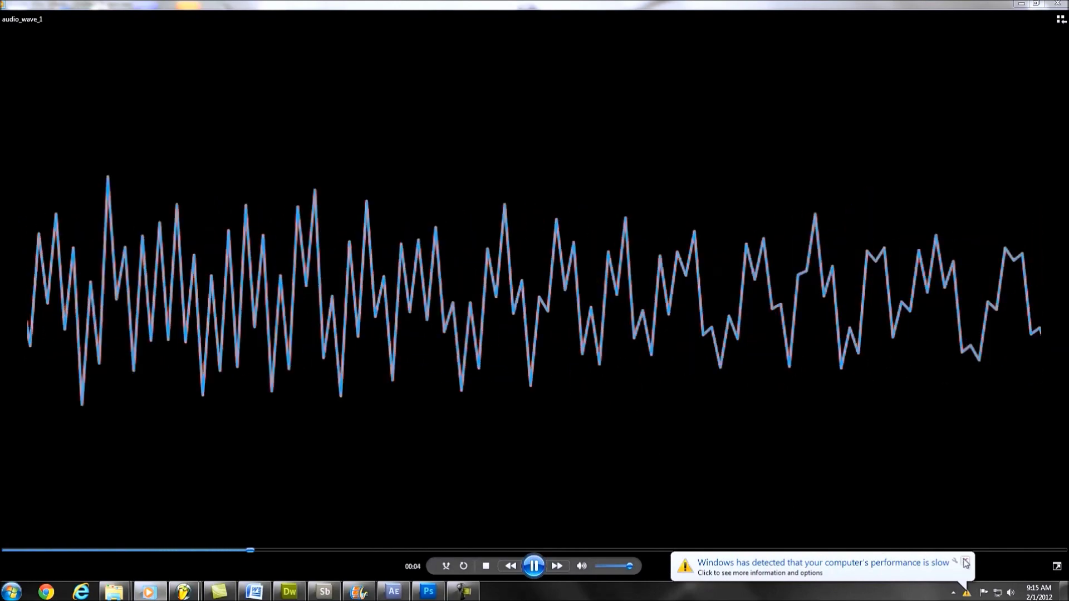
click(965, 560)
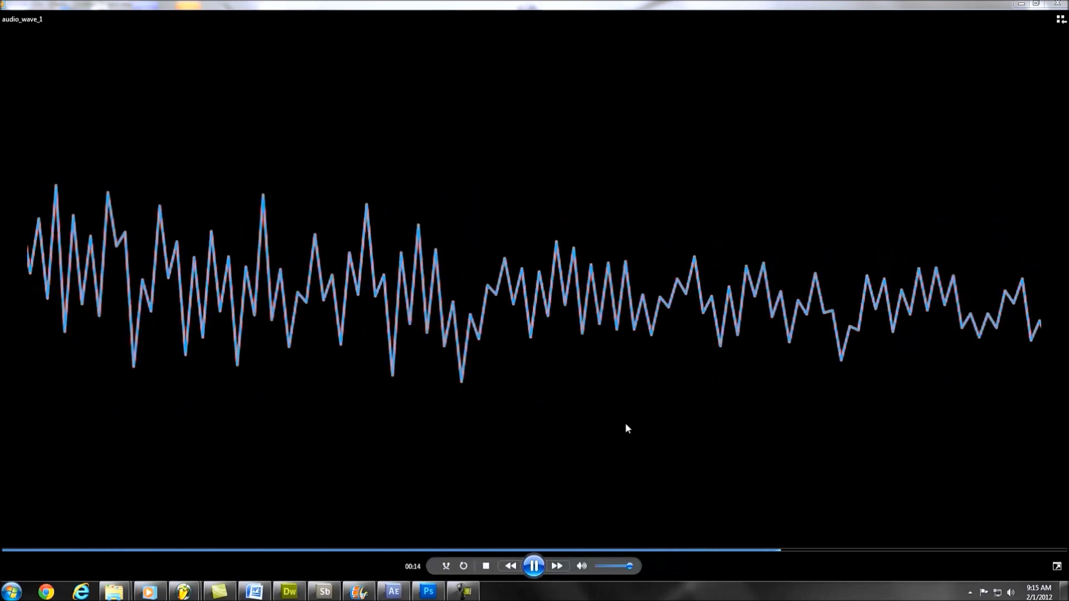
click(535, 566)
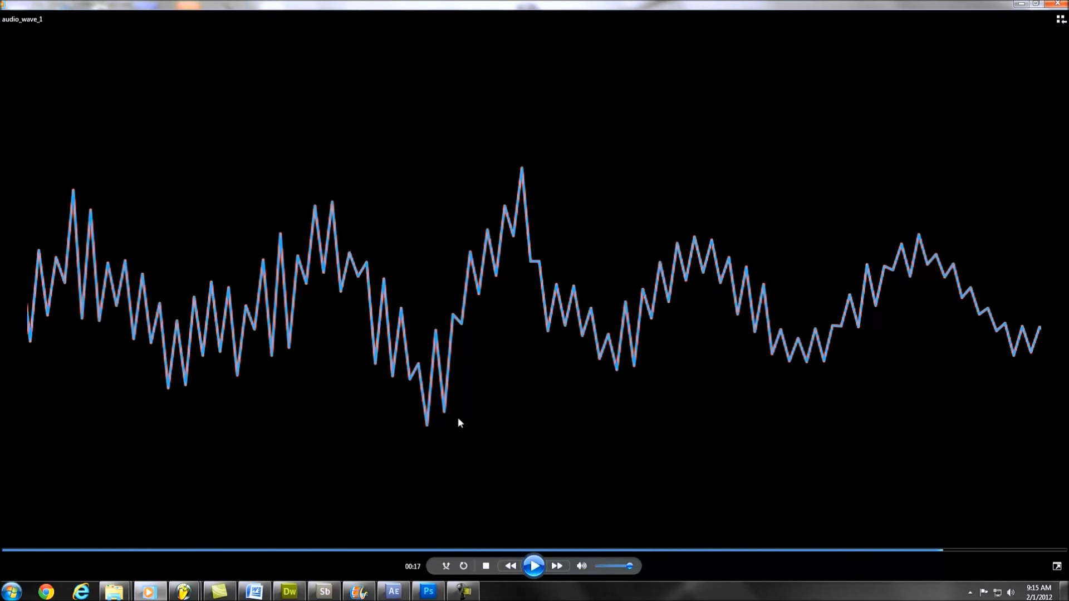
click(394, 591)
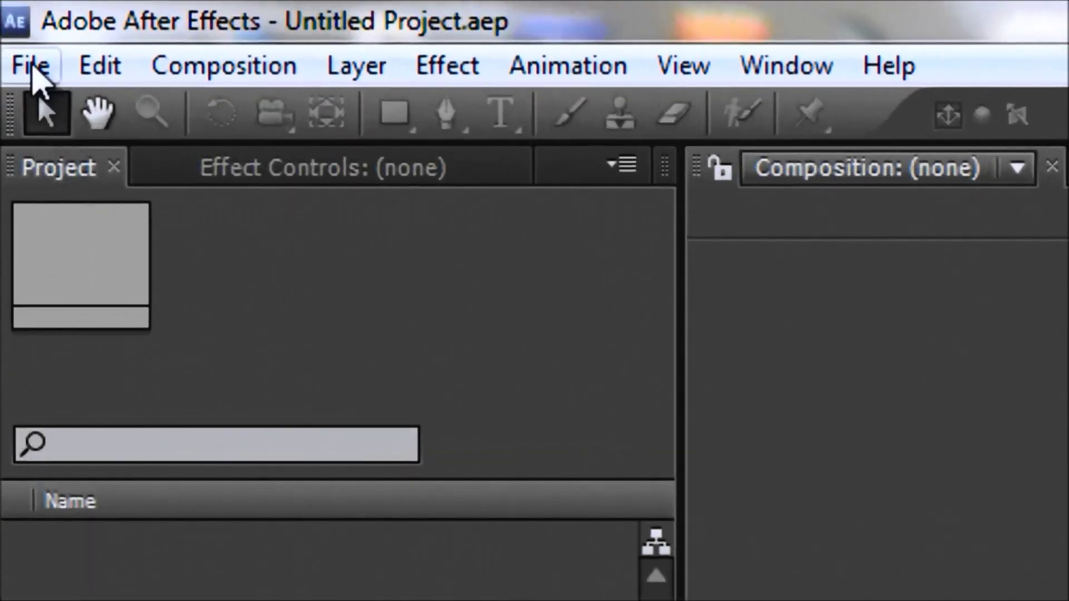
Start a new empty After Effects project from the File menu.
click(32, 66)
mouse_move(367, 112)
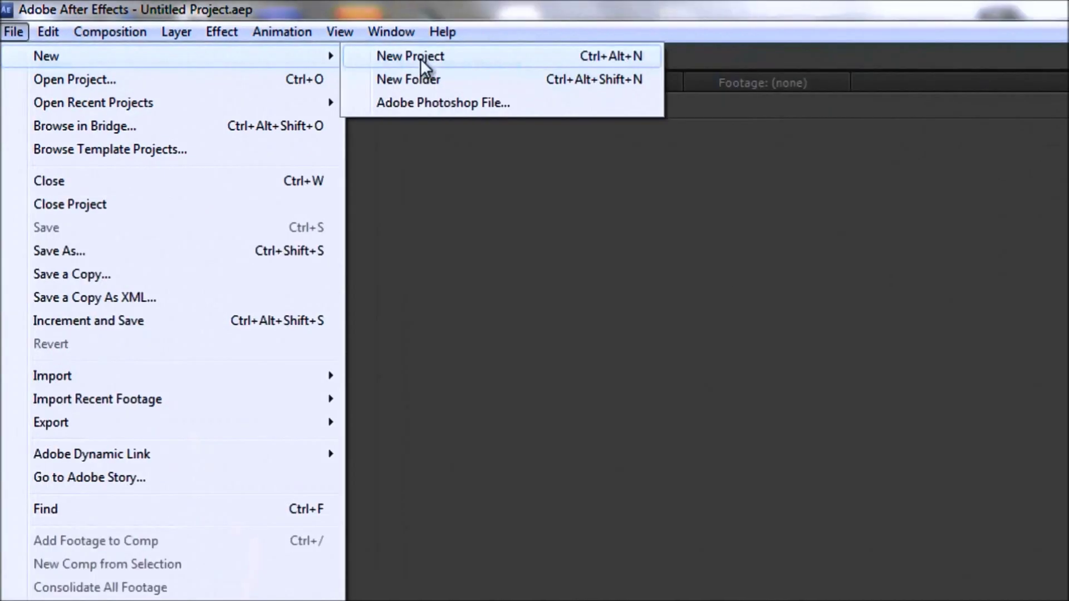
click(819, 114)
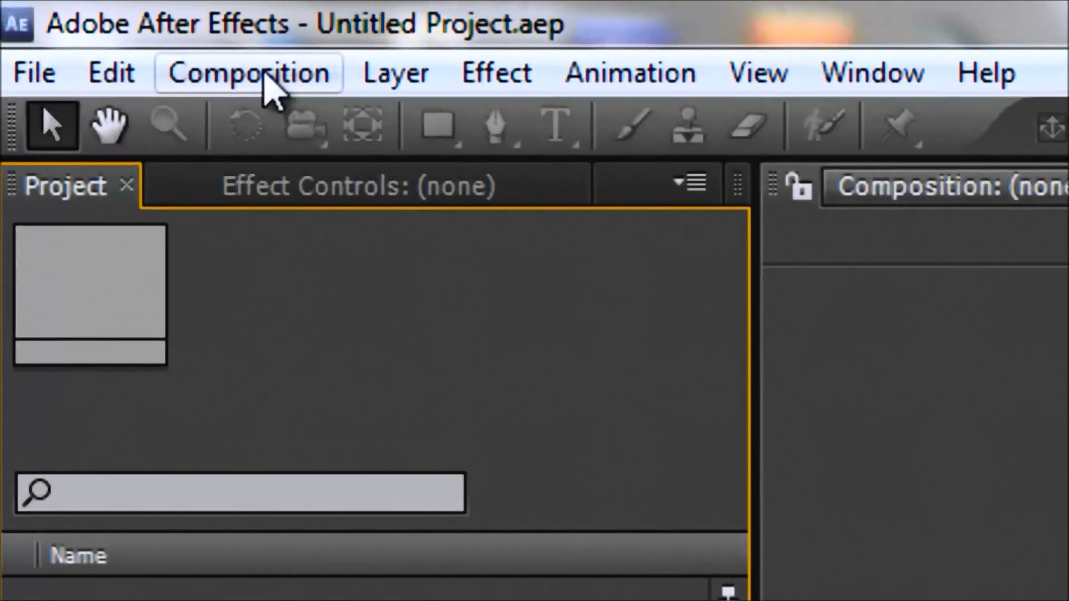
Create a composition named audio_wave at 1280x720, 30 fps, 20 seconds.
click(249, 73)
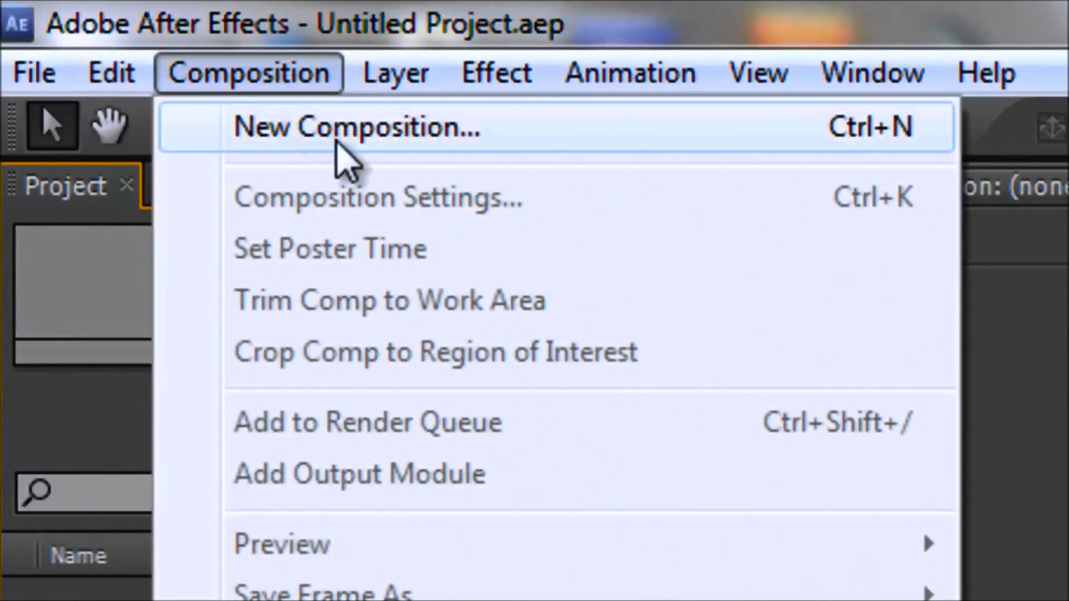
click(339, 136)
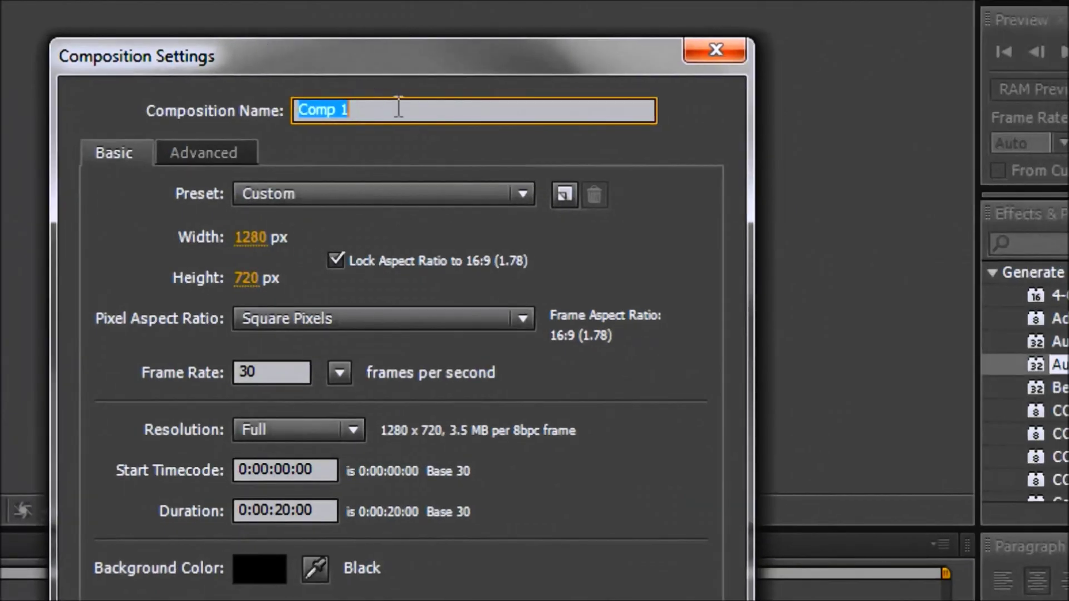
text(a)
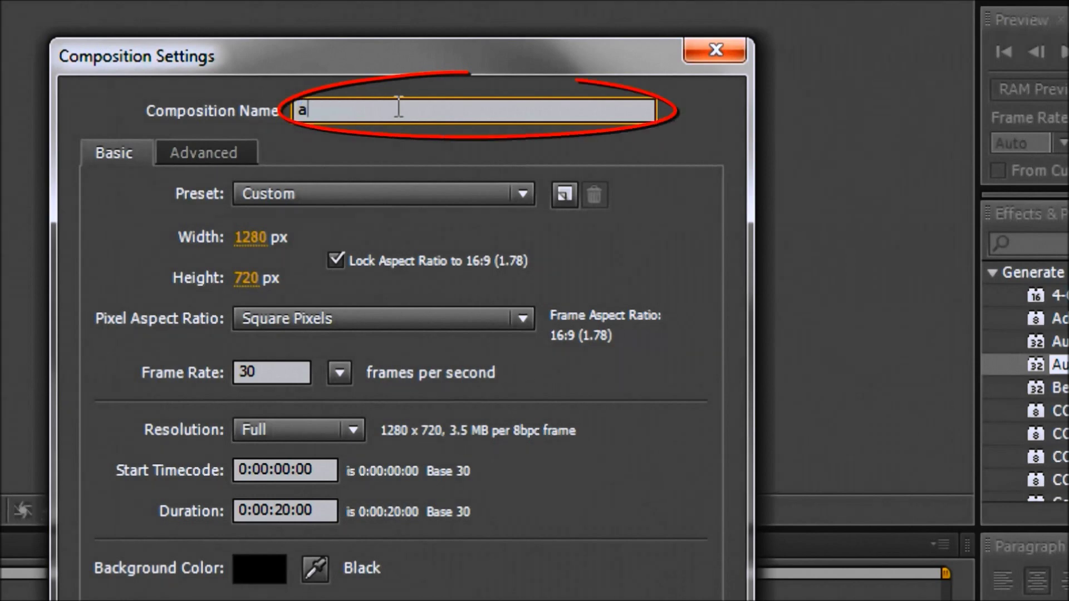
text(udio_)
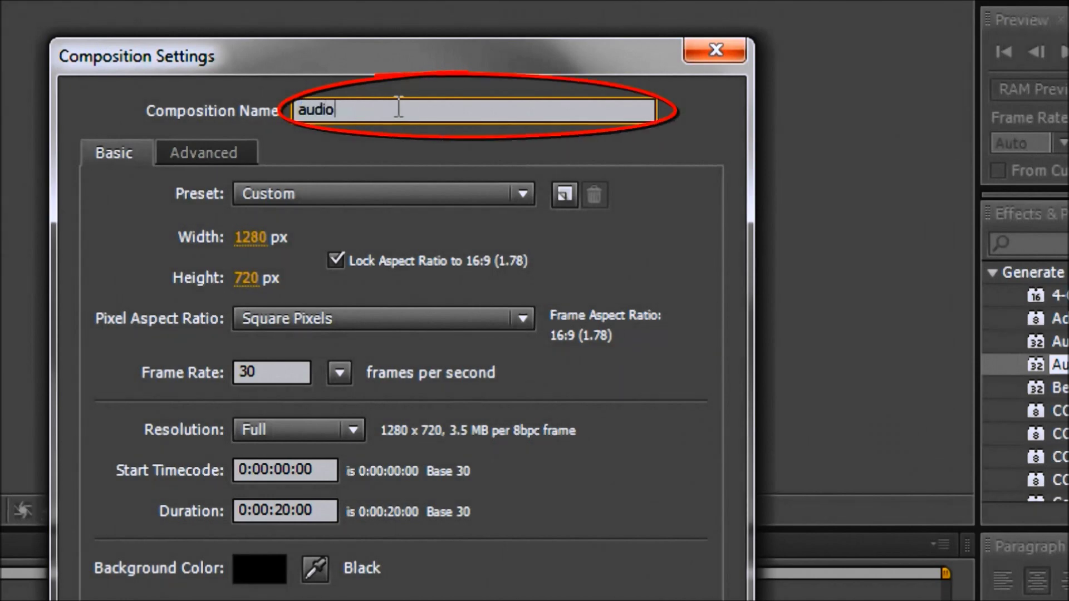
text(wave)
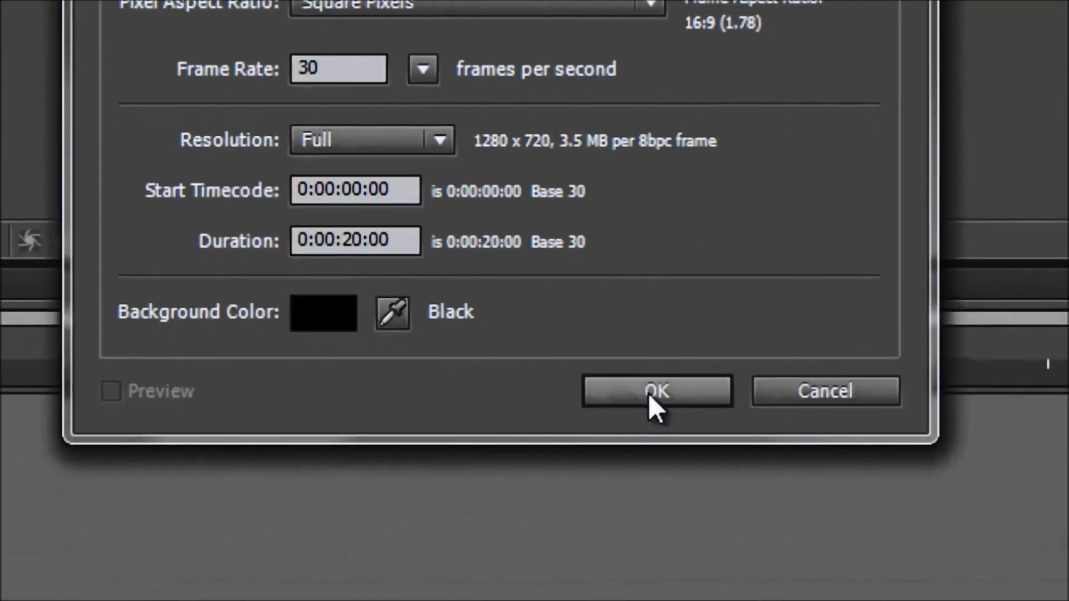
click(966, 576)
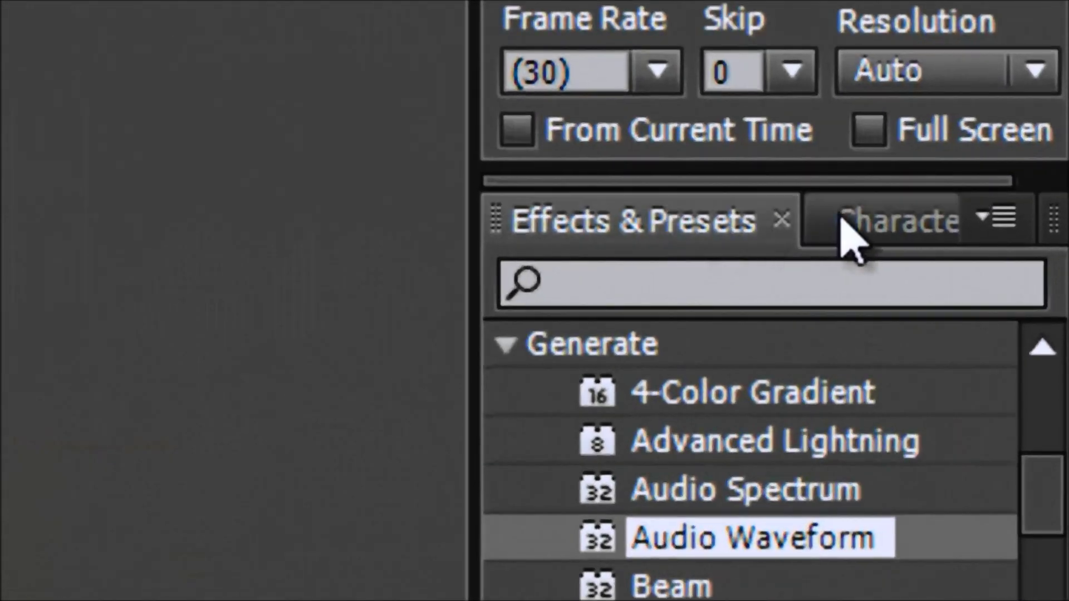
Reopen Effects & Presets and drag Generate > Audio Waveform onto solid1.
click(782, 214)
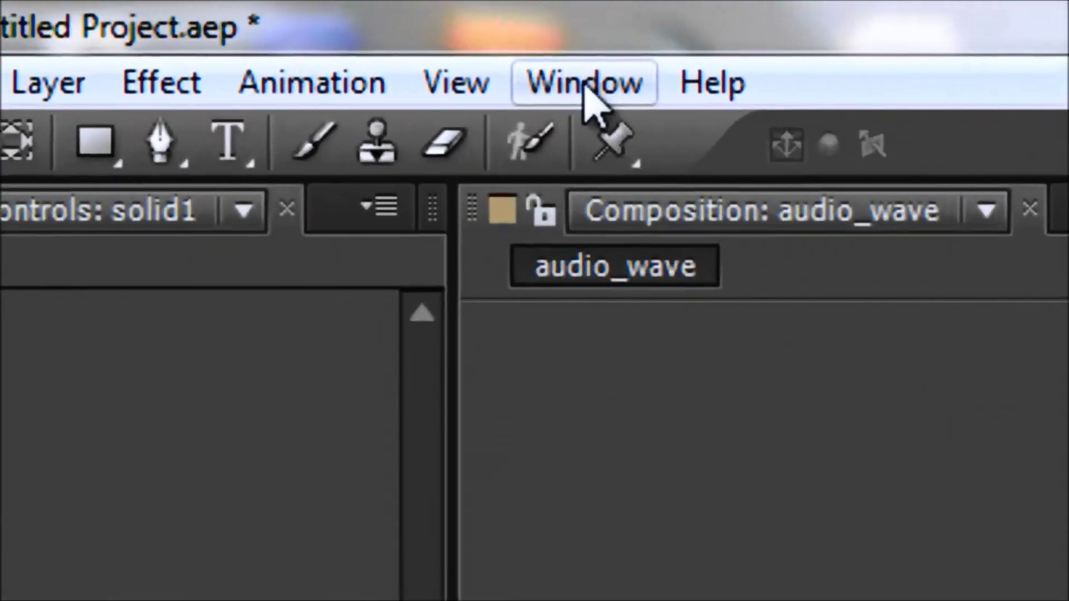
click(442, 36)
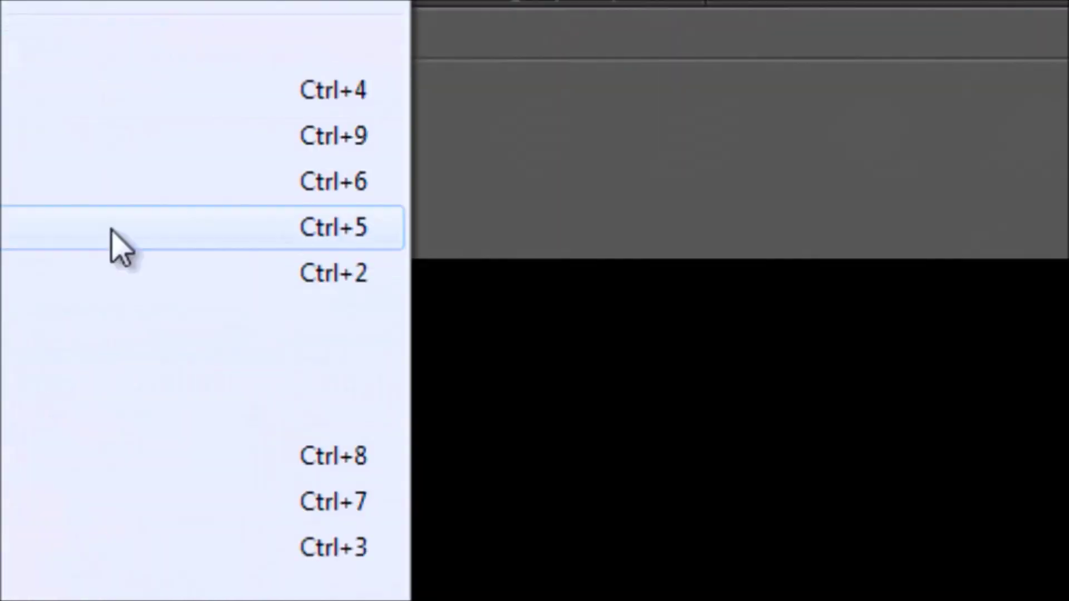
click(500, 393)
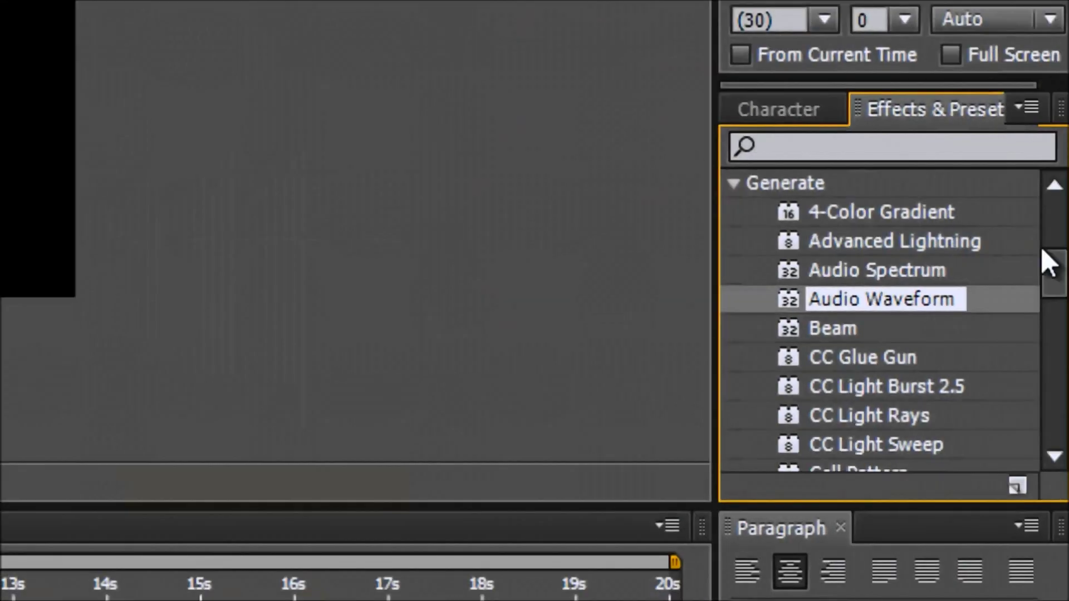
drag(1052, 281, 1056, 225)
click(734, 334)
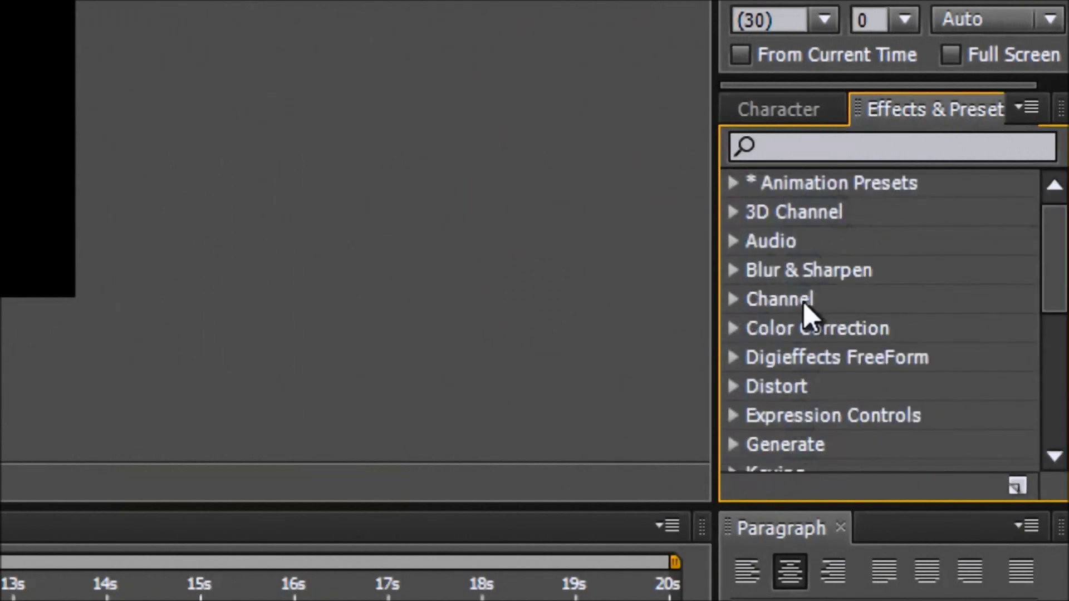
drag(1059, 256, 1052, 317)
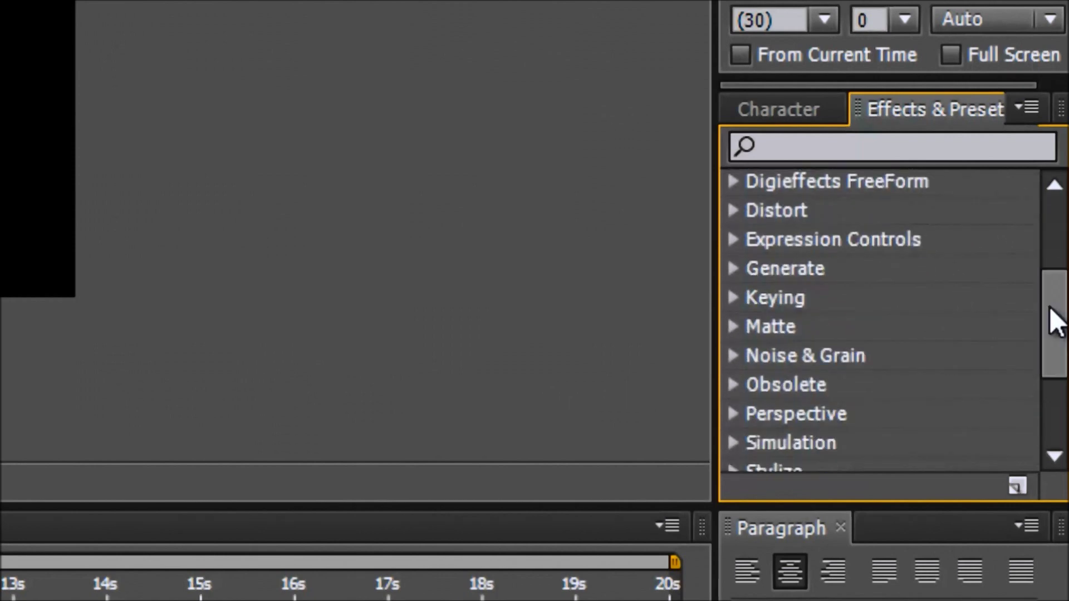
click(734, 268)
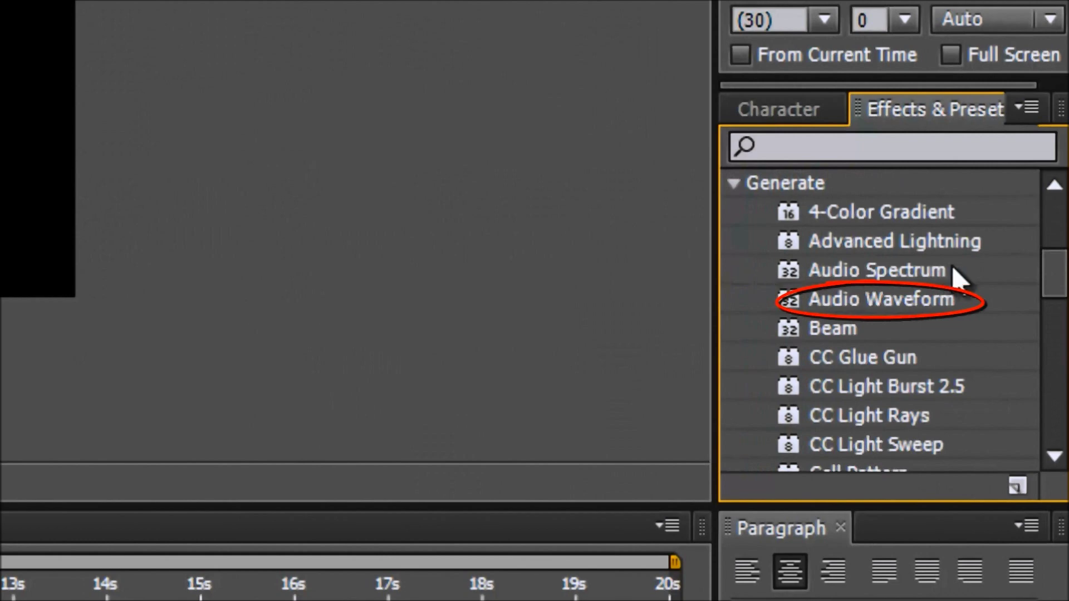
click(929, 305)
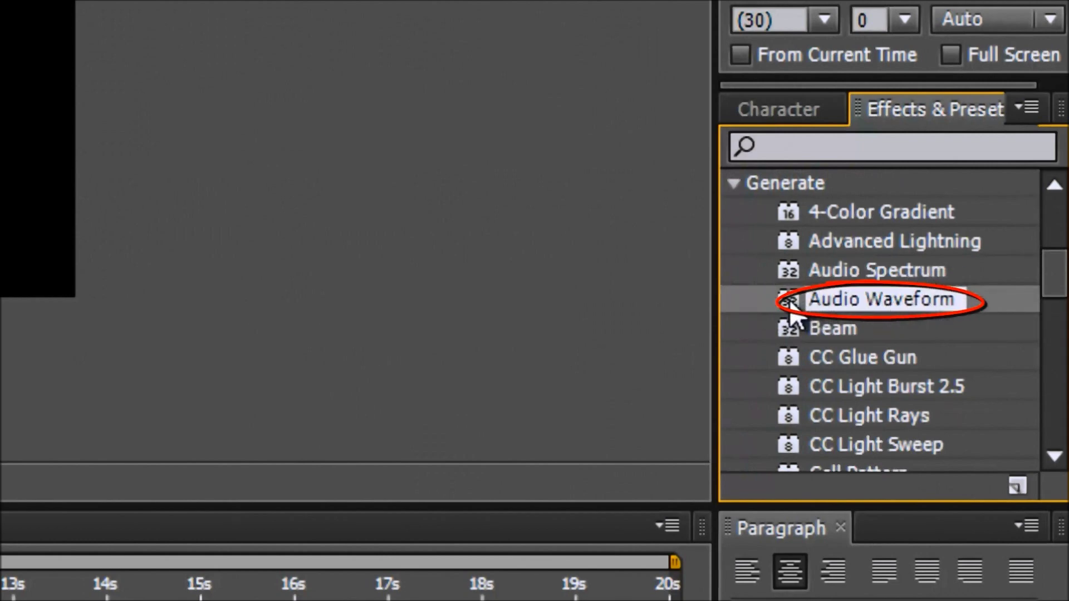
drag(789, 305, 37, 148)
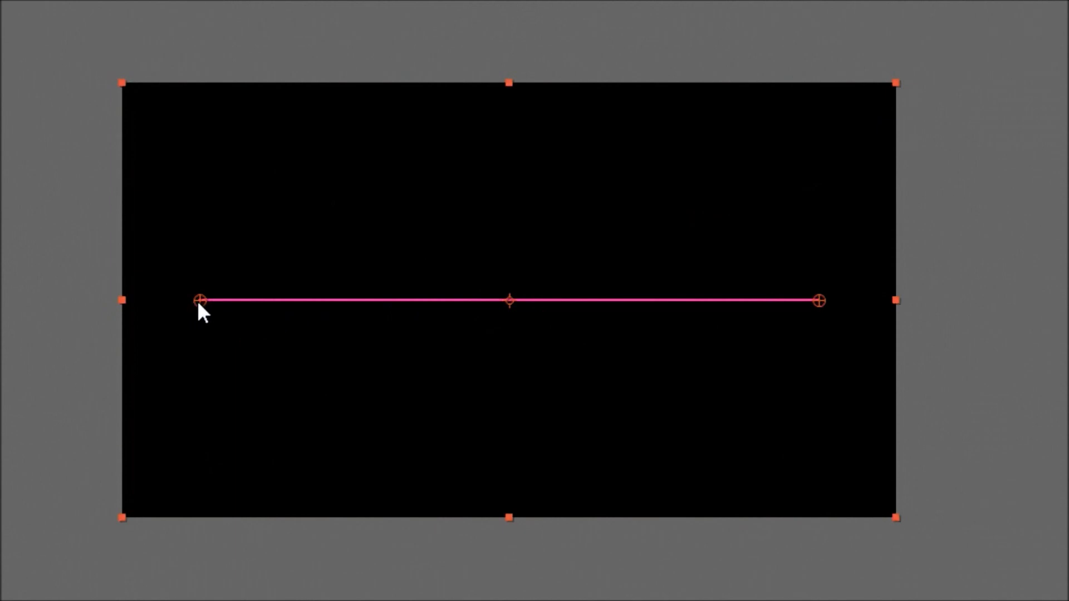
Try lowering the waveform's start point, then undo it to keep the line horizontal.
drag(199, 301, 201, 394)
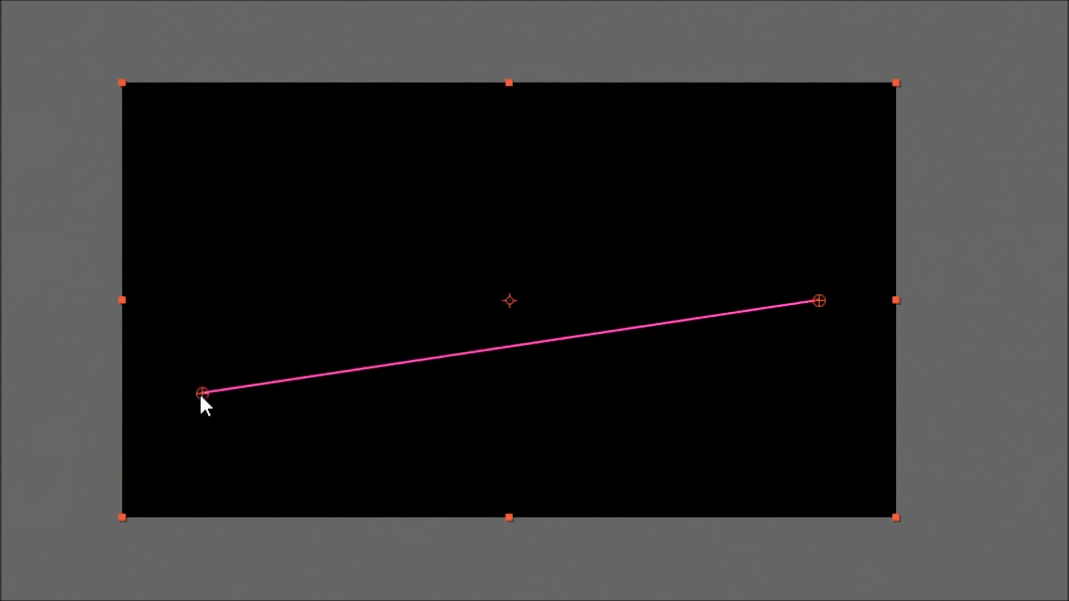
key(ctrl+z)
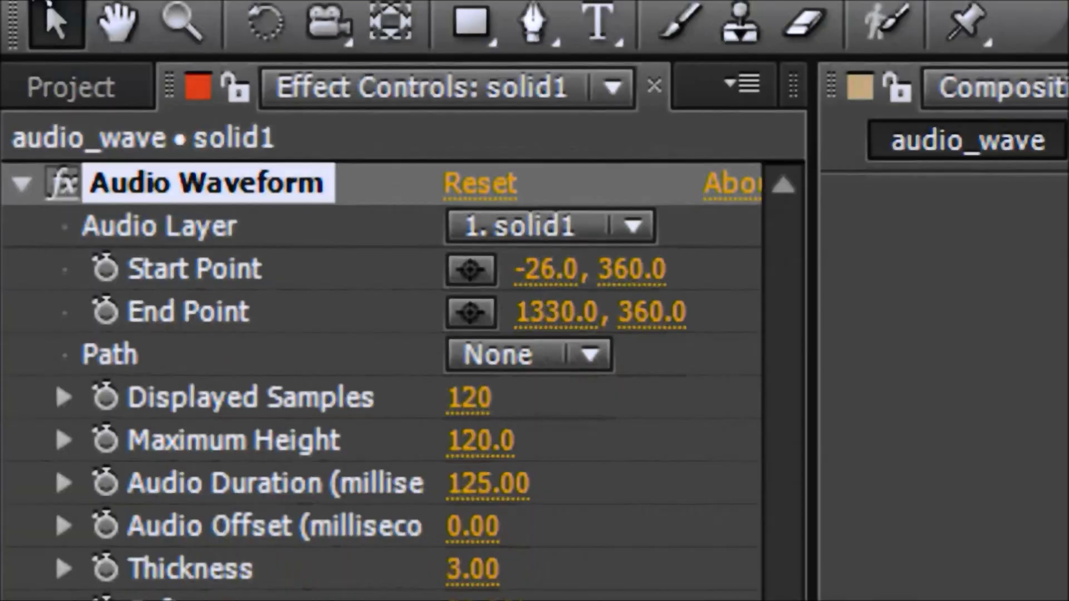
click(33, 69)
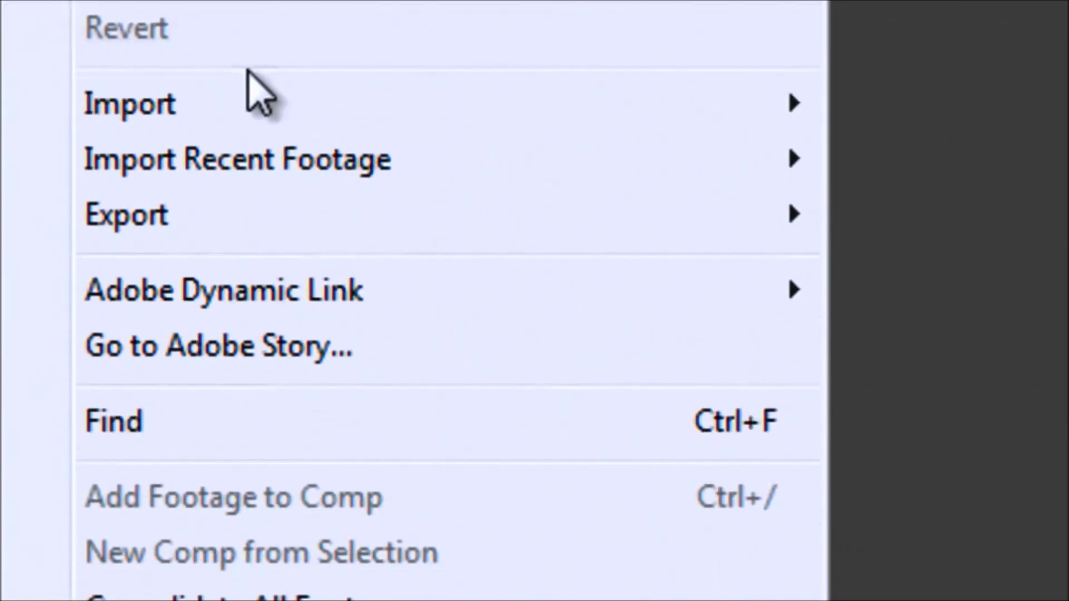
mouse_move(246, 169)
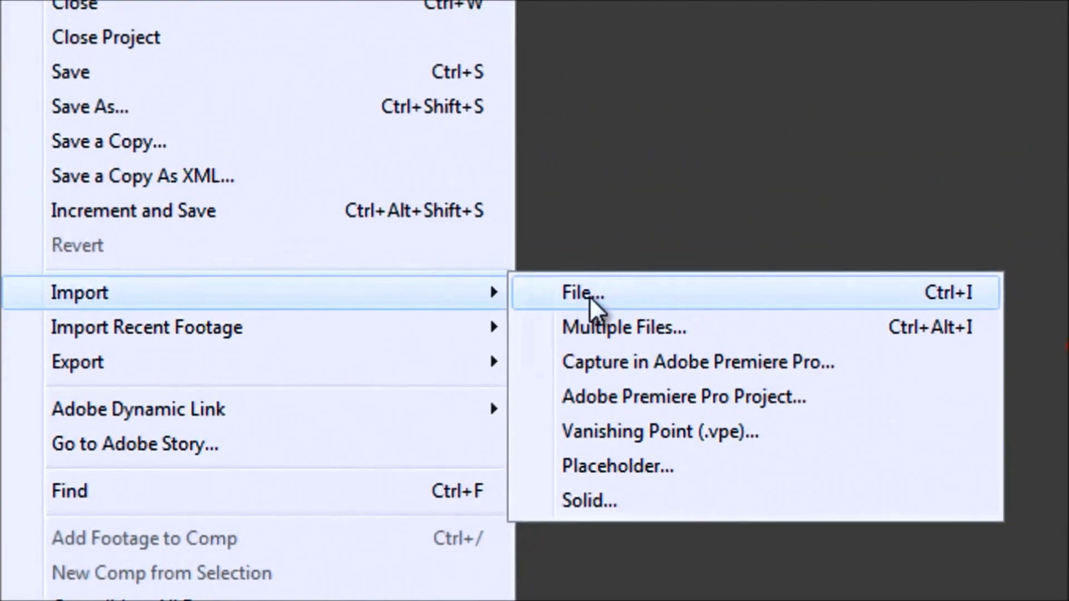
click(590, 296)
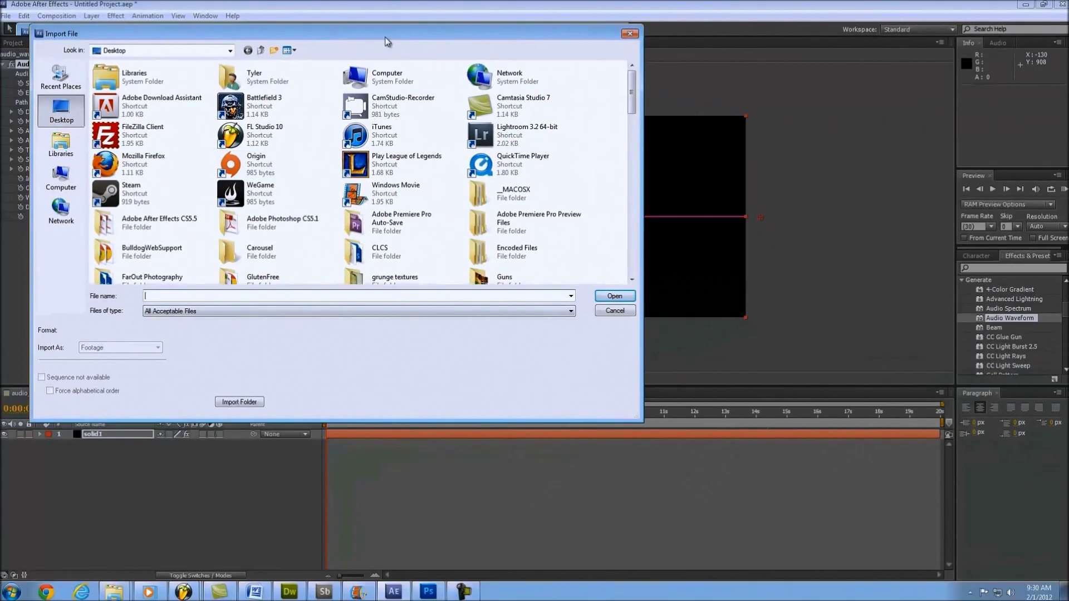
drag(386, 37, 498, 111)
drag(778, 173, 770, 337)
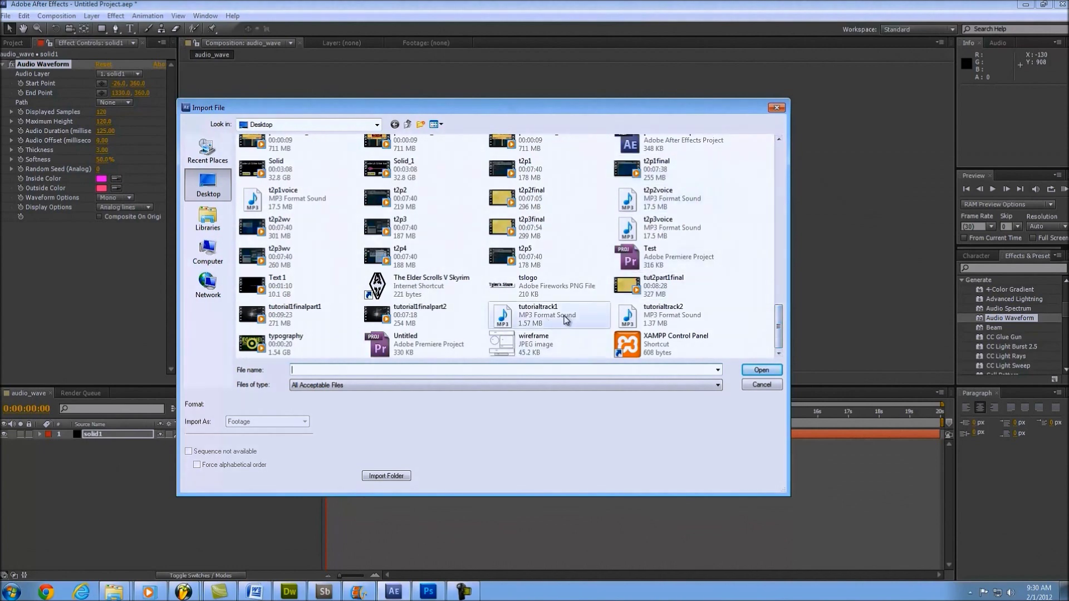
click(667, 315)
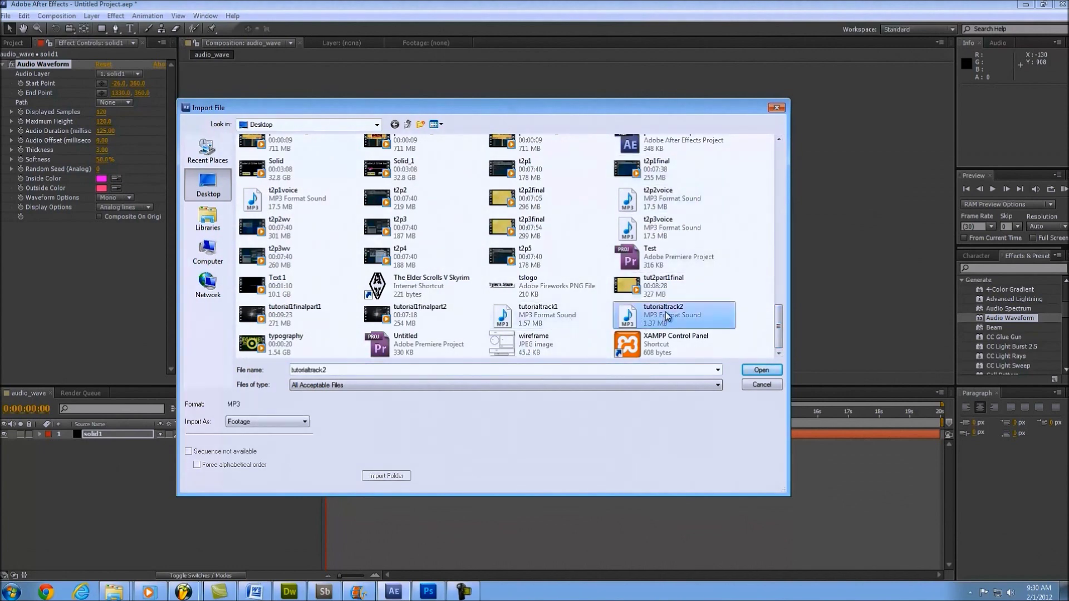
double_click(667, 315)
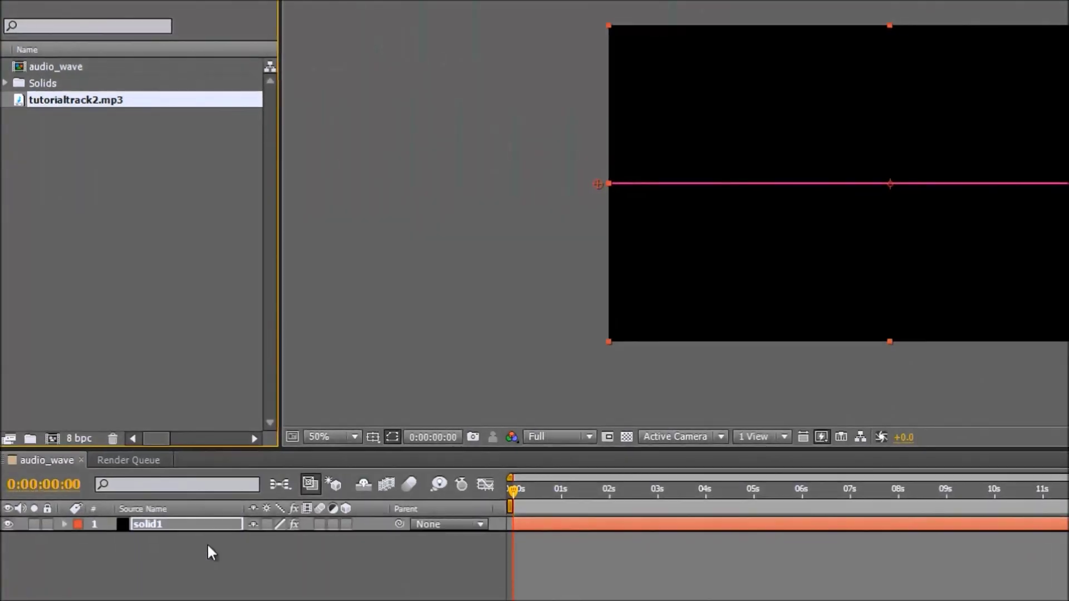
drag(207, 546, 210, 565)
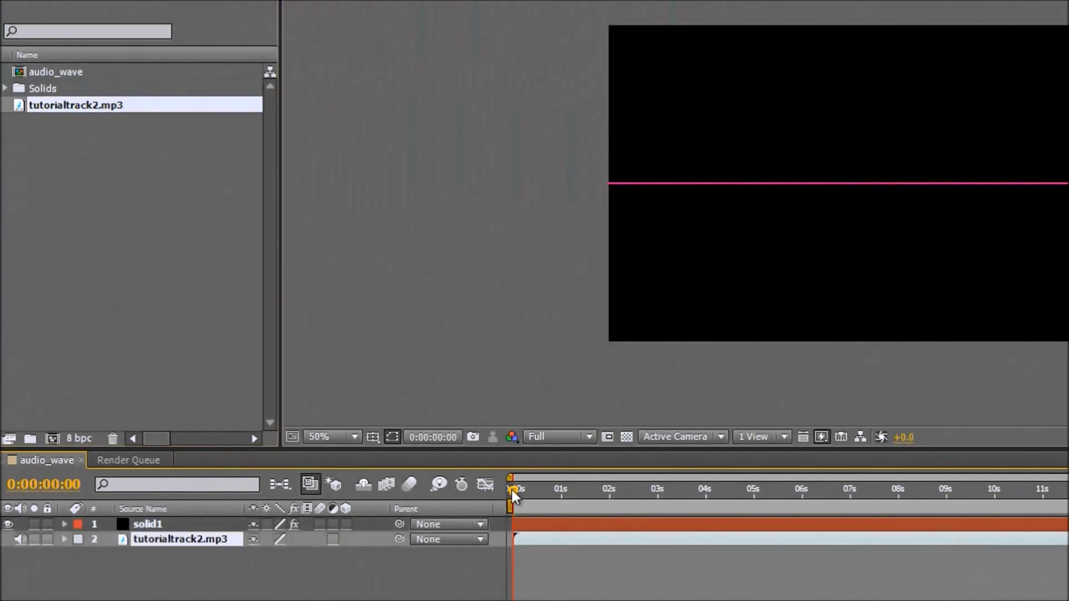
mouse_move(513, 489)
mouse_down()
mouse_move(896, 491)
mouse_move(506, 492)
mouse_up()
key(space)
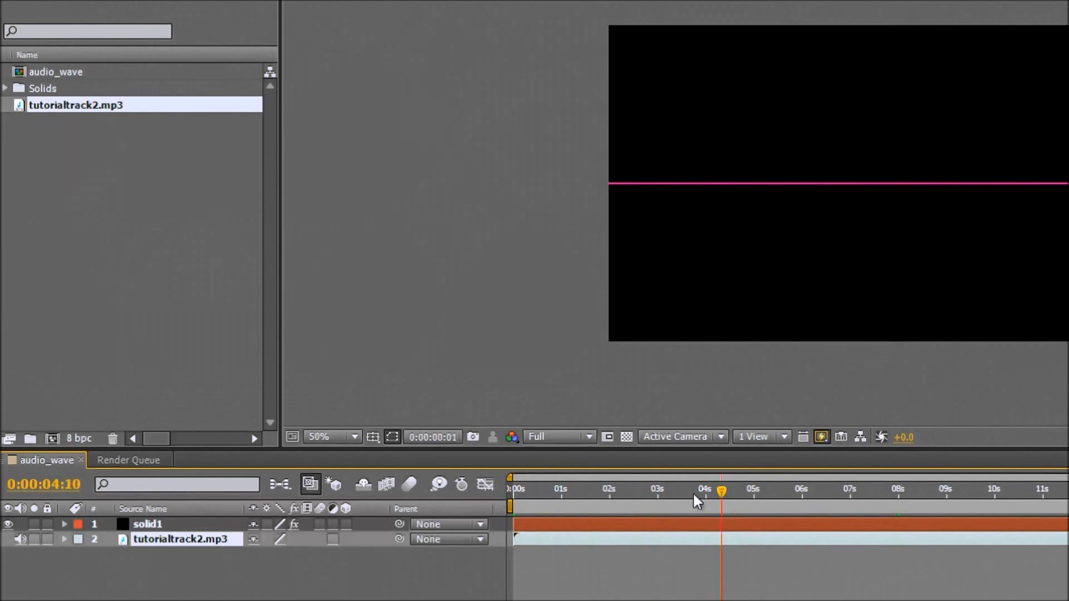
key(space)
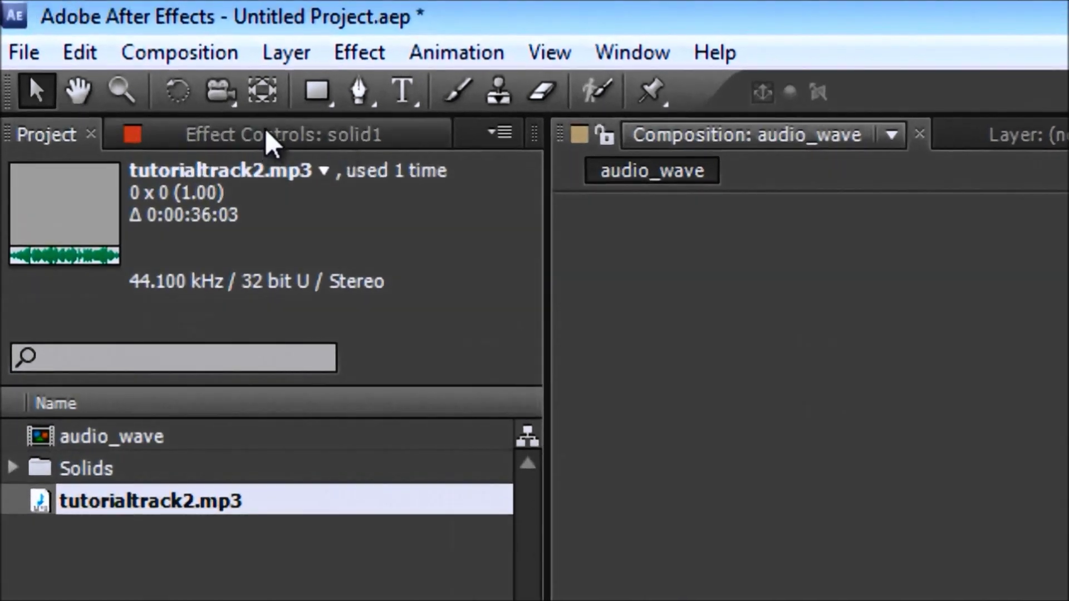
click(271, 143)
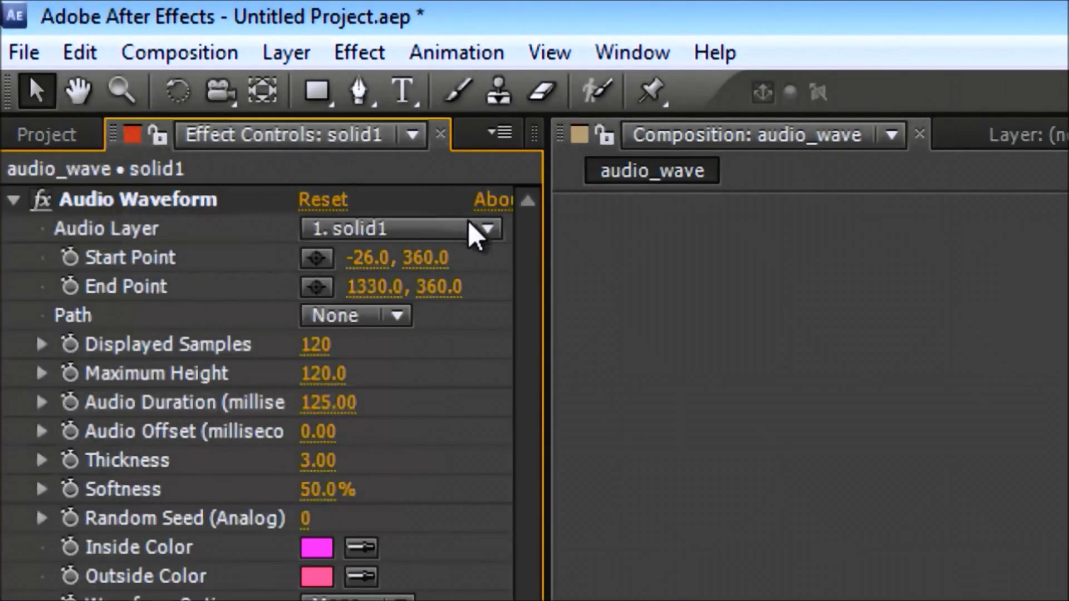
Set Audio Waveform's Audio Layer to 2. tutorialtrack2.mp3.
click(488, 233)
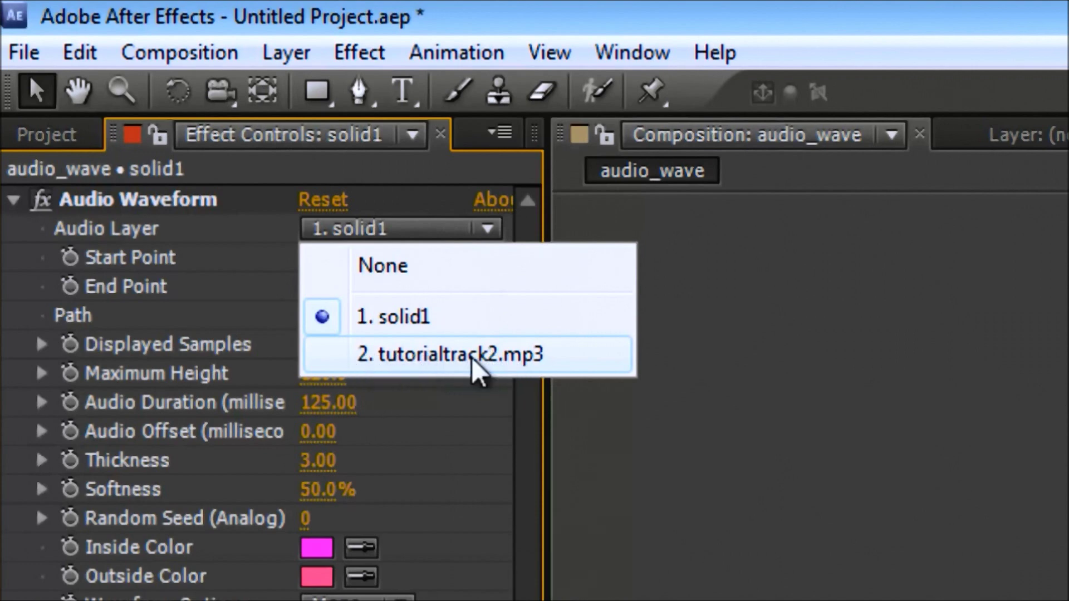
click(445, 356)
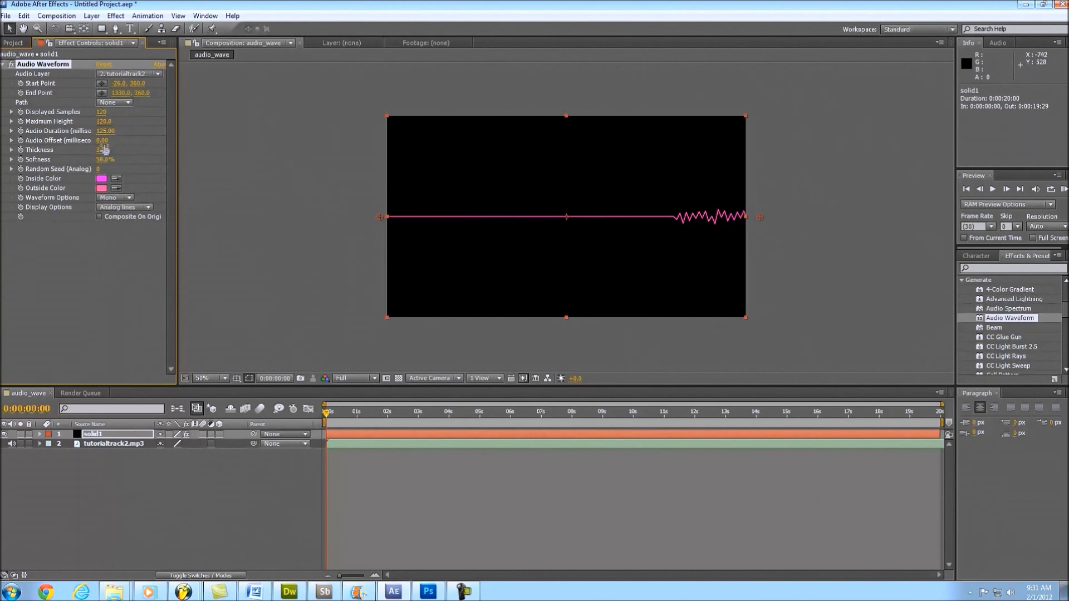
Thicken the waveform line and set its Inside Color to blue.
drag(105, 150, 126, 146)
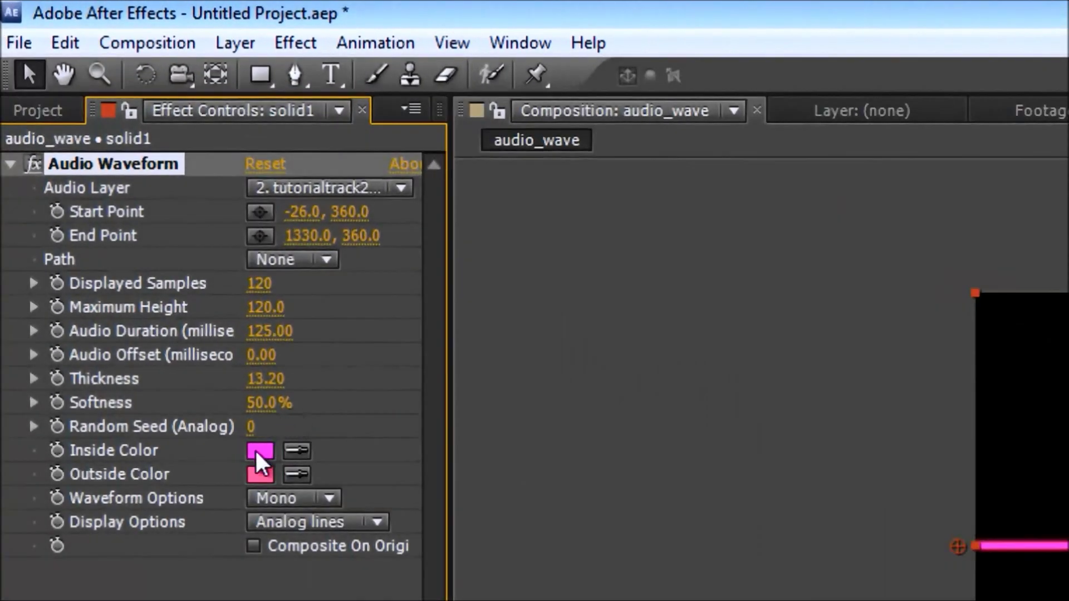
click(260, 461)
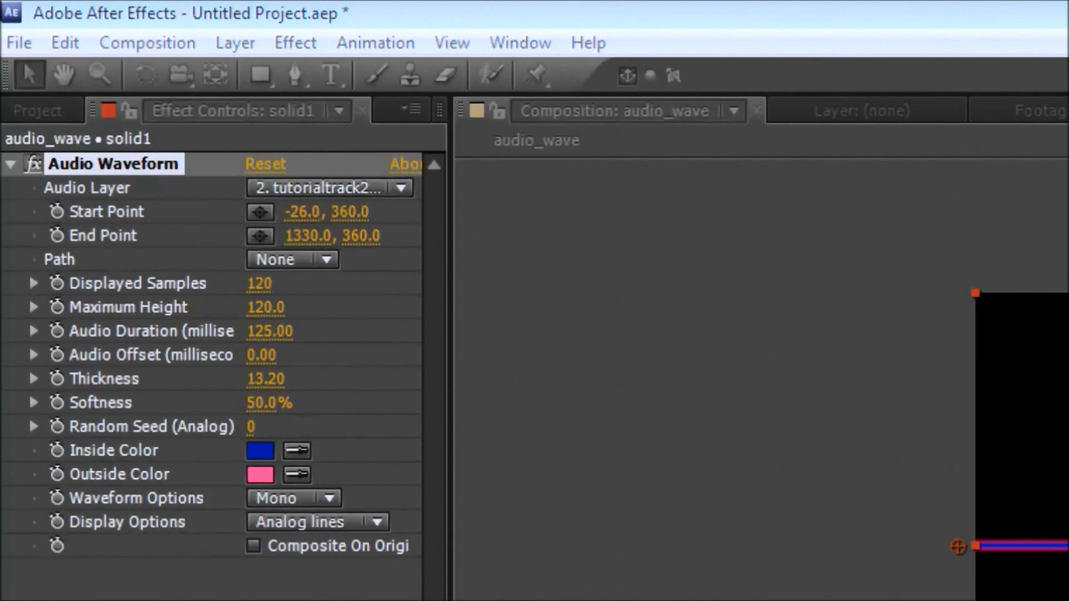
key(Return)
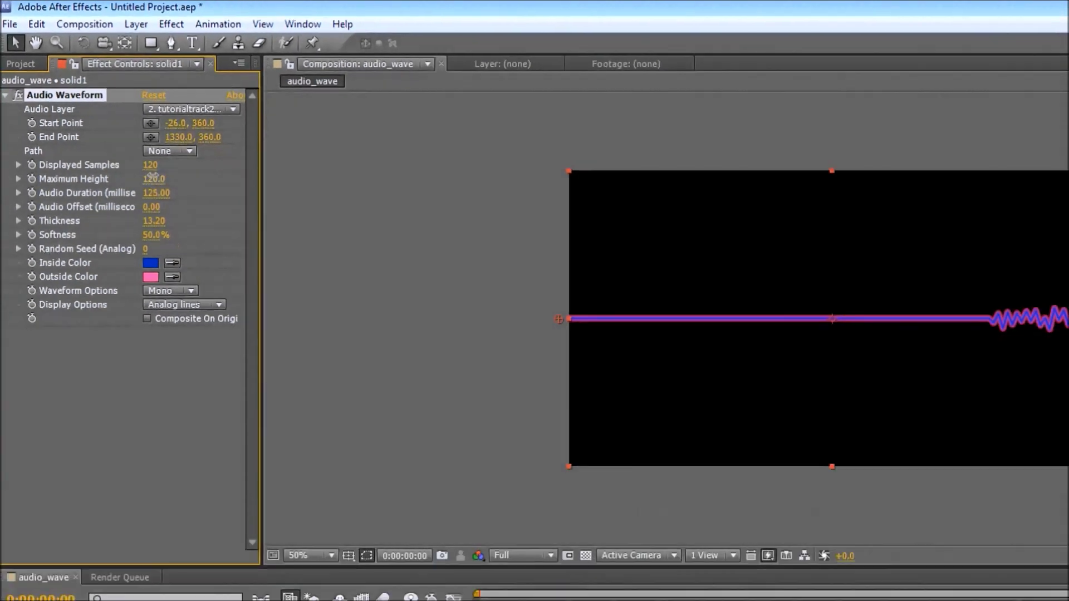
Raise Maximum Height to 401 and set the Outside Color to cyan.
drag(153, 177, 366, 174)
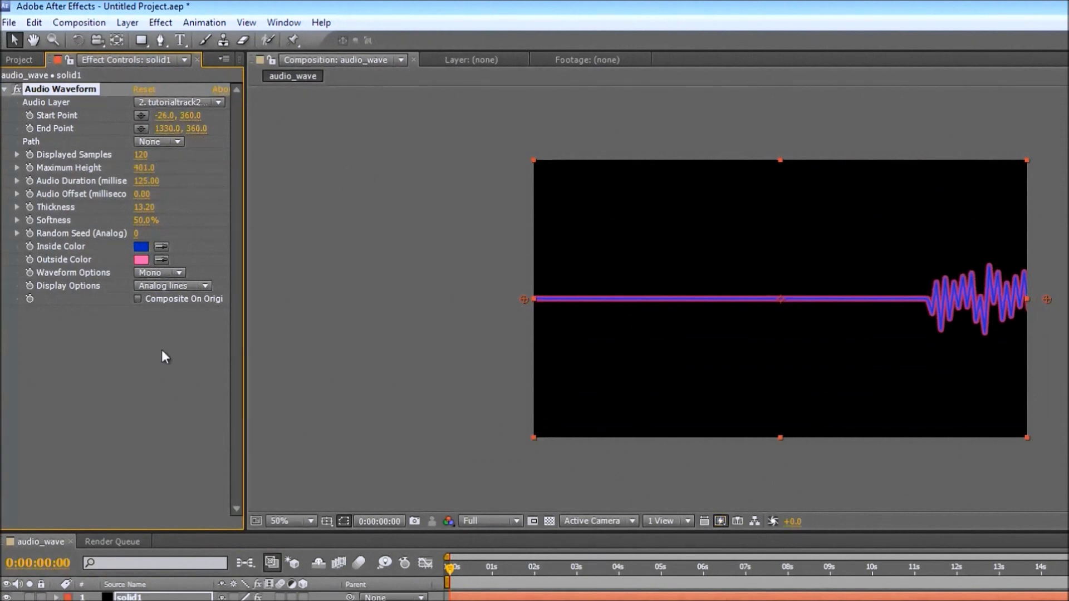
click(144, 259)
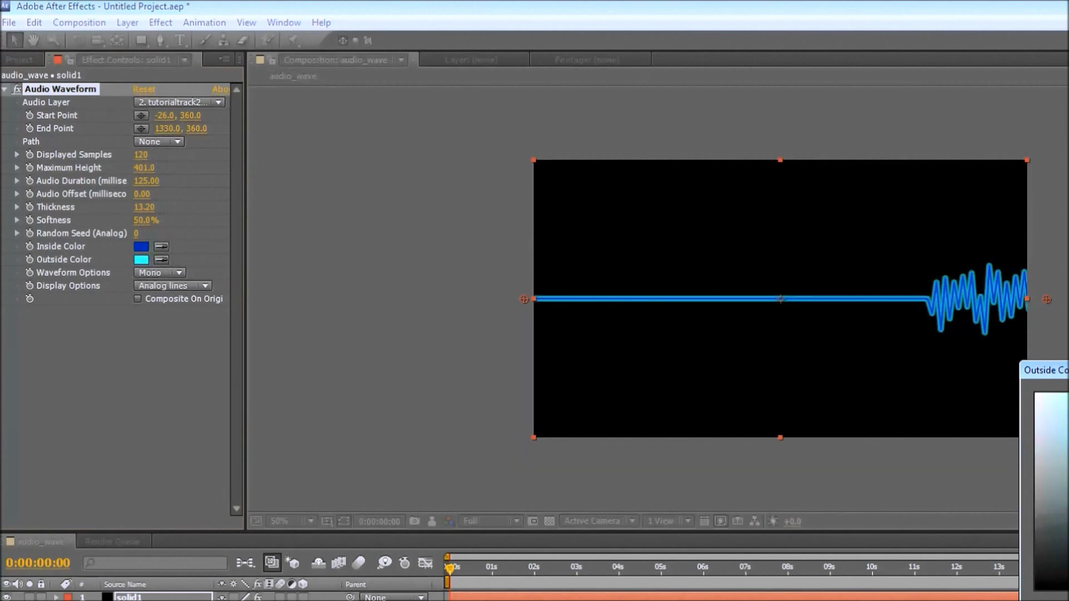
key(Return)
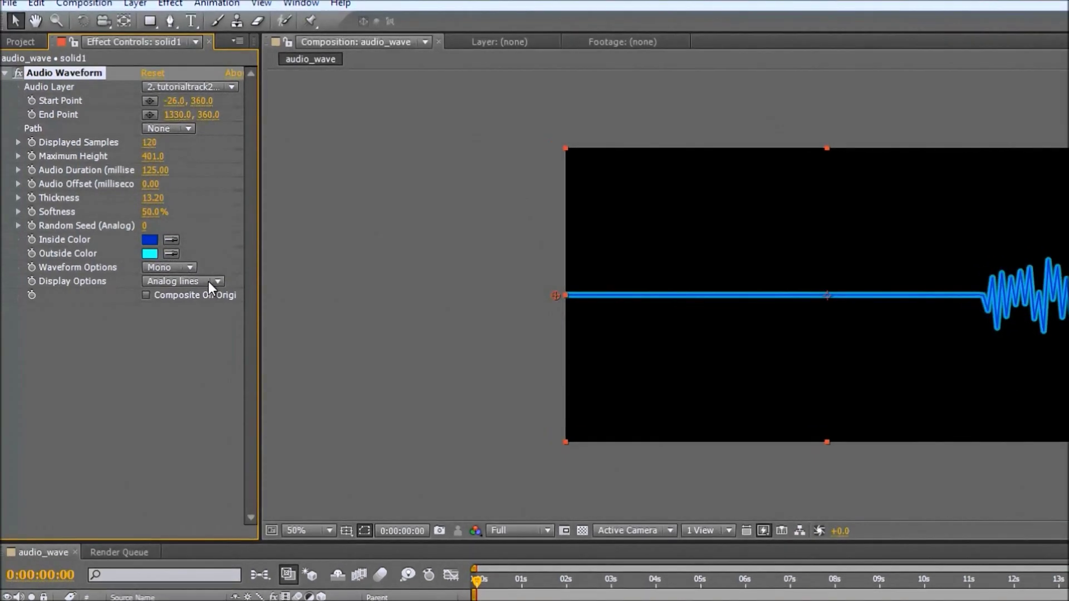
click(186, 285)
Switch Display Options to Digital, thin Thickness to 1.80, then restore Analog lines.
click(496, 207)
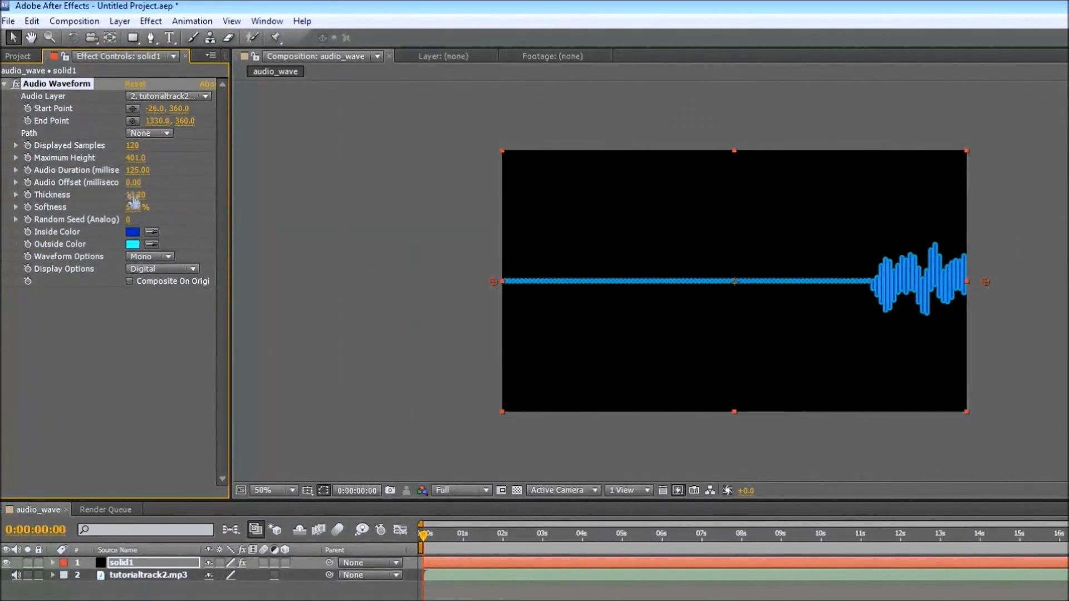
drag(134, 193, 52, 196)
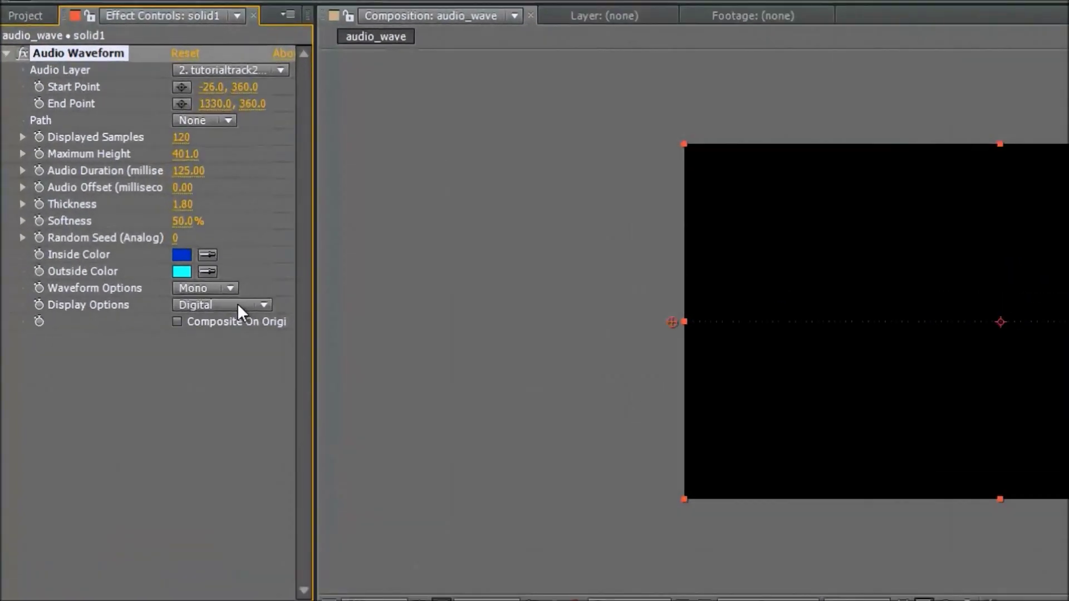
click(161, 269)
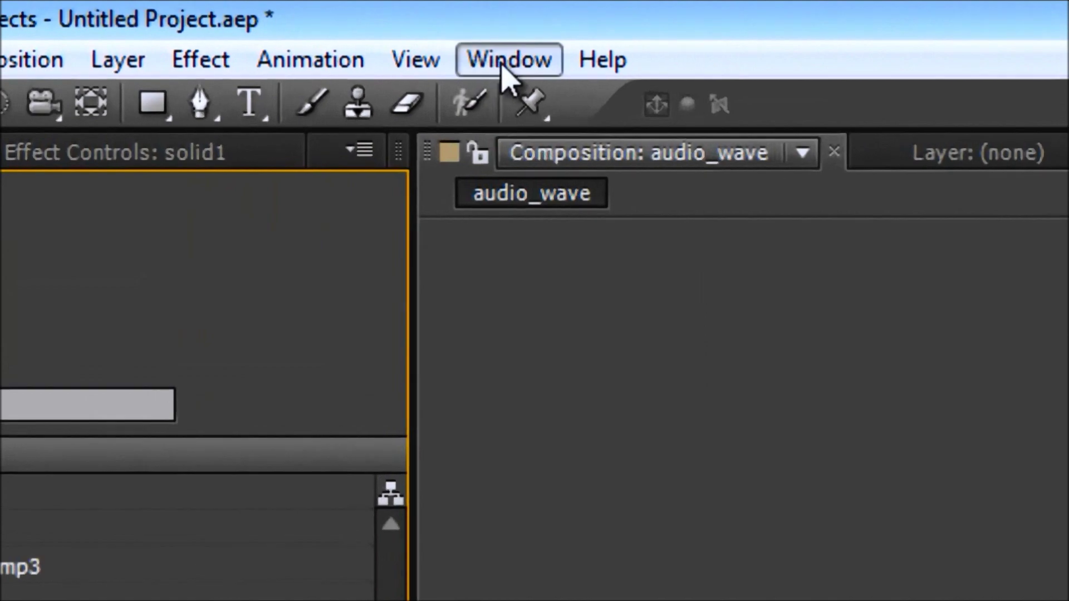
Add audio_wave to the Render Queue with Ctrl+M and open its Lossless output module.
click(503, 62)
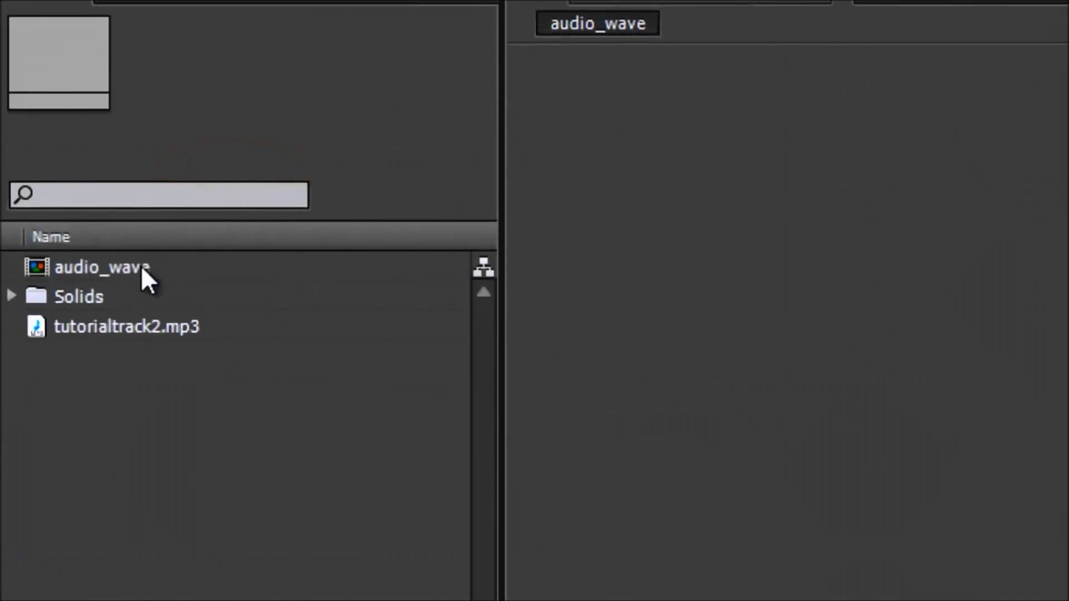
click(141, 266)
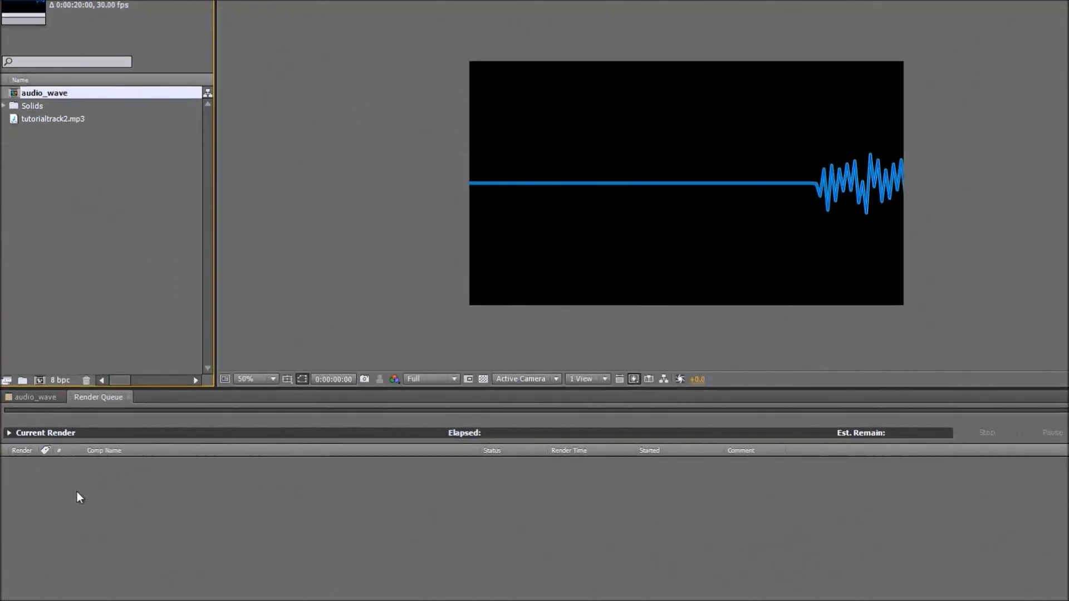
key(ctrl+m)
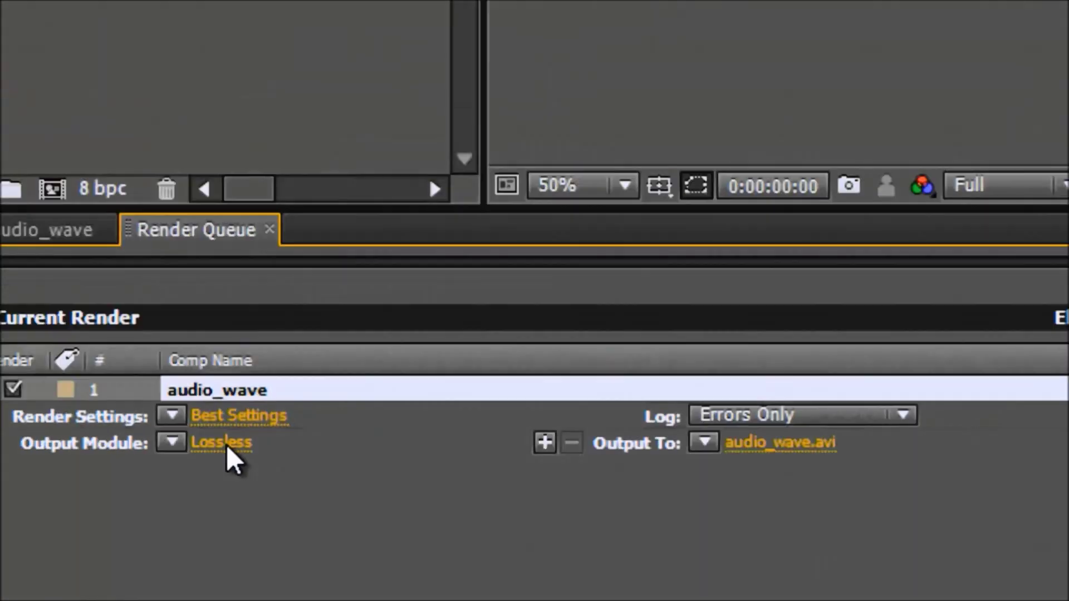
click(226, 445)
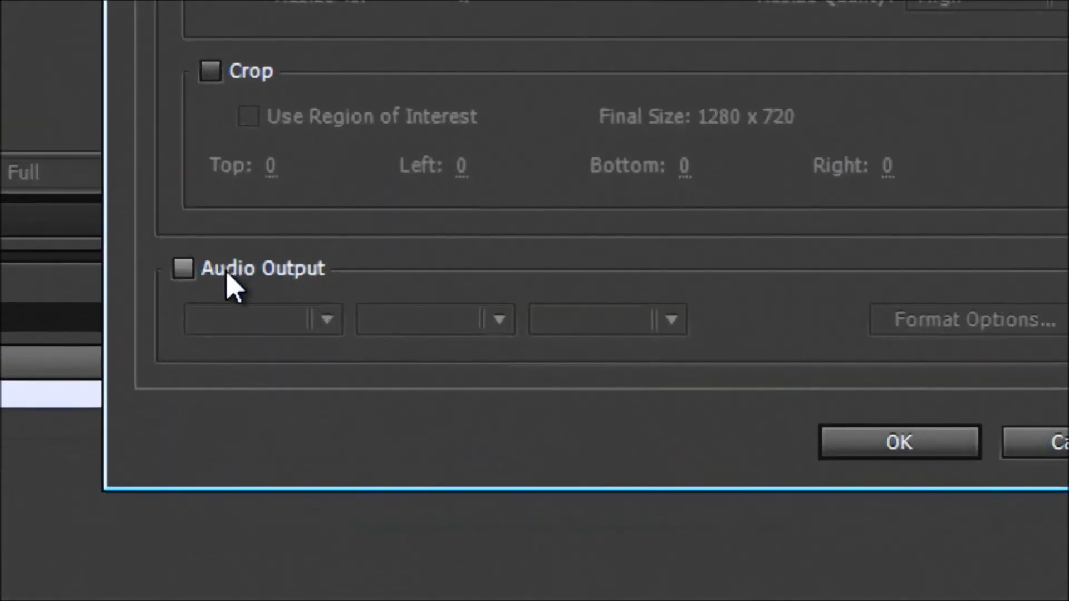
Enable Audio Output at 48.000 kHz, 16 Bit, Stereo and confirm the output settings.
click(184, 269)
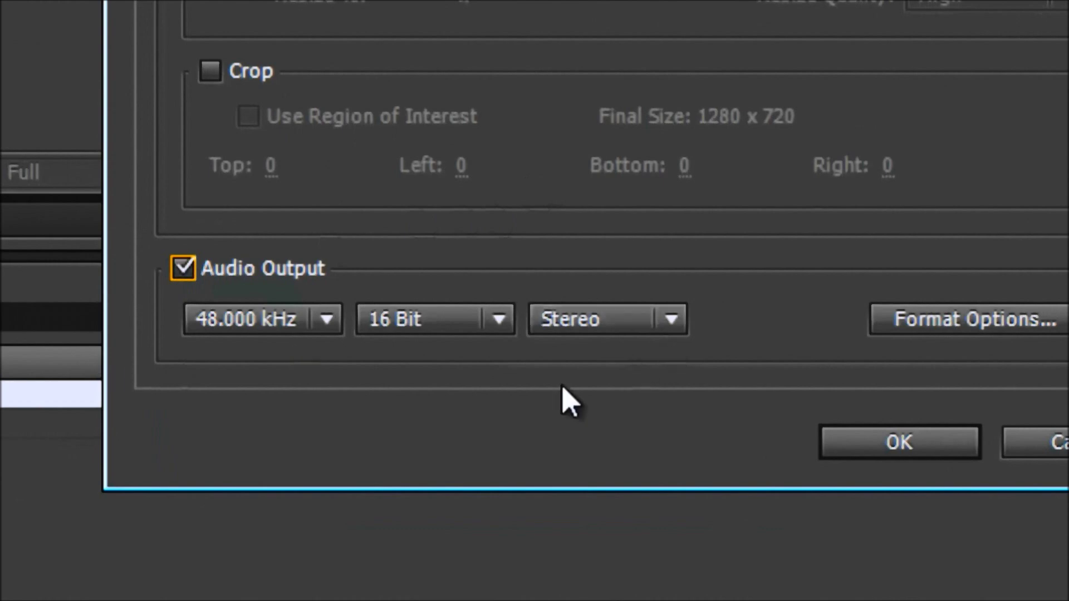
click(494, 319)
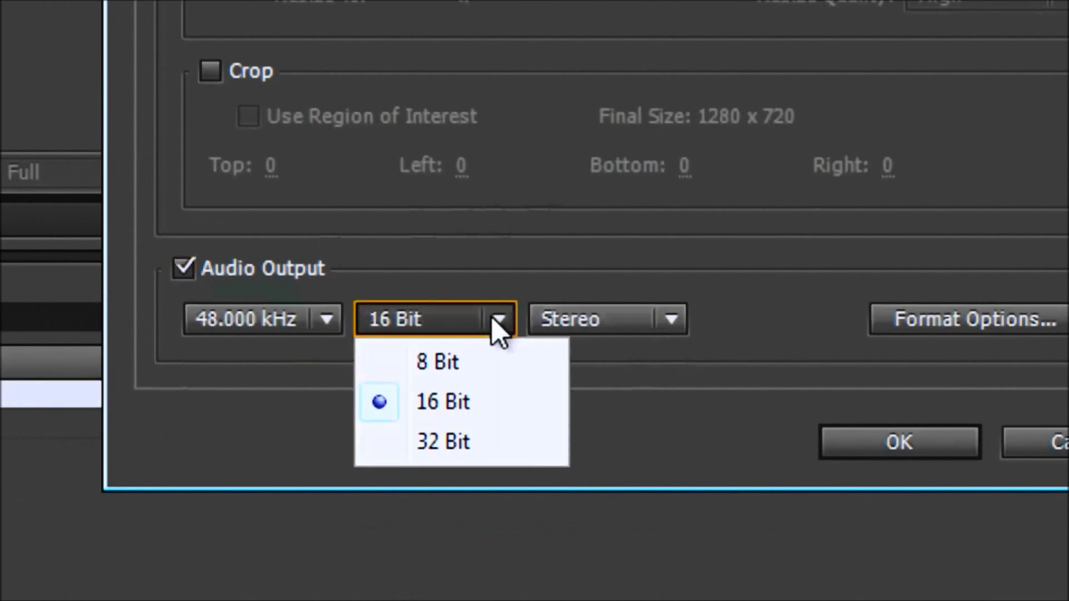
click(453, 443)
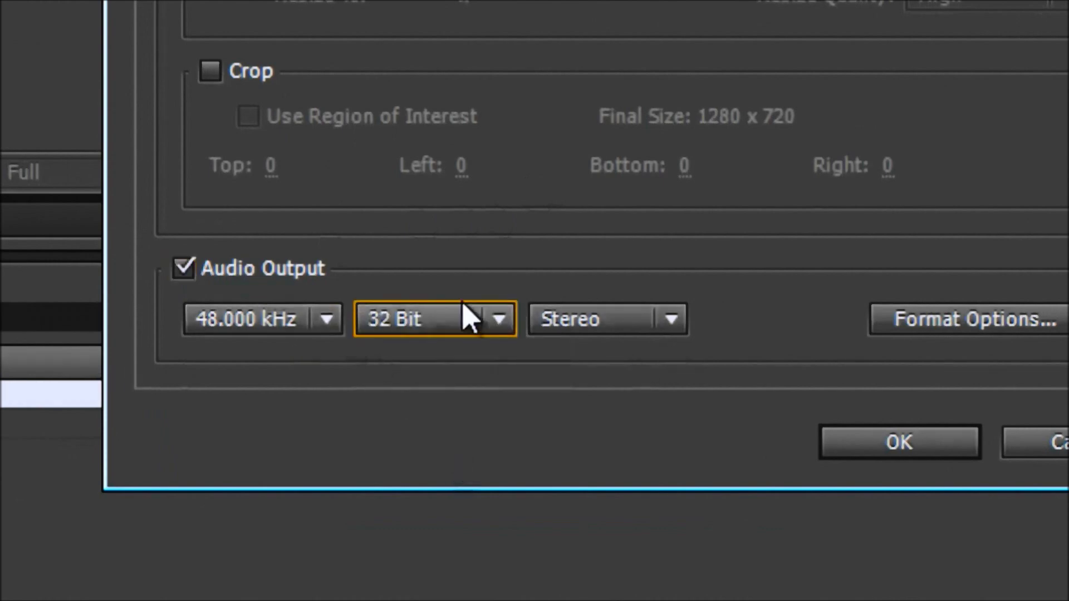
click(468, 315)
click(445, 401)
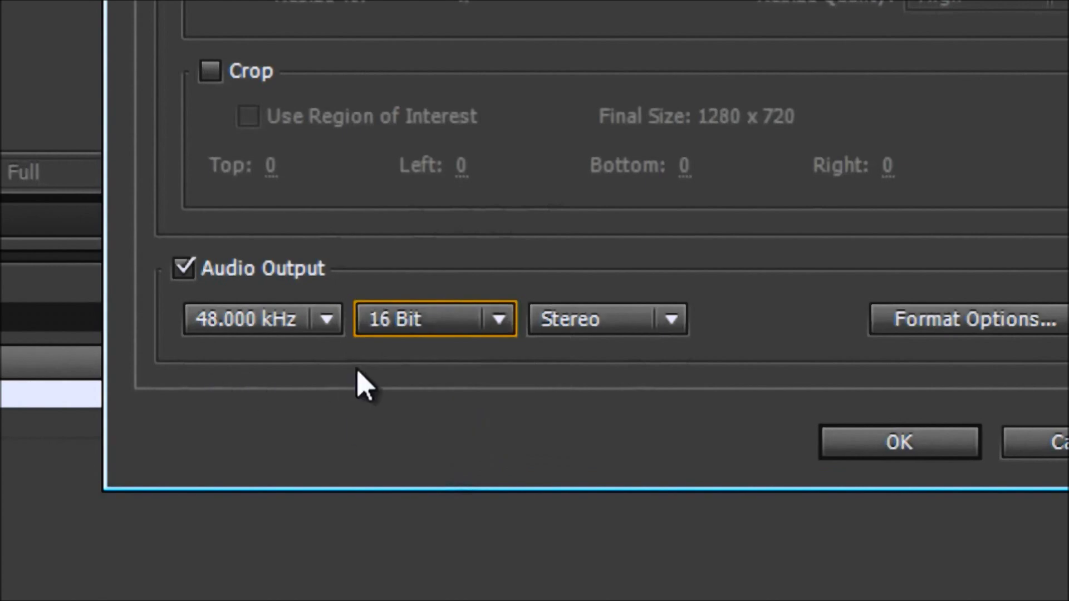
click(896, 446)
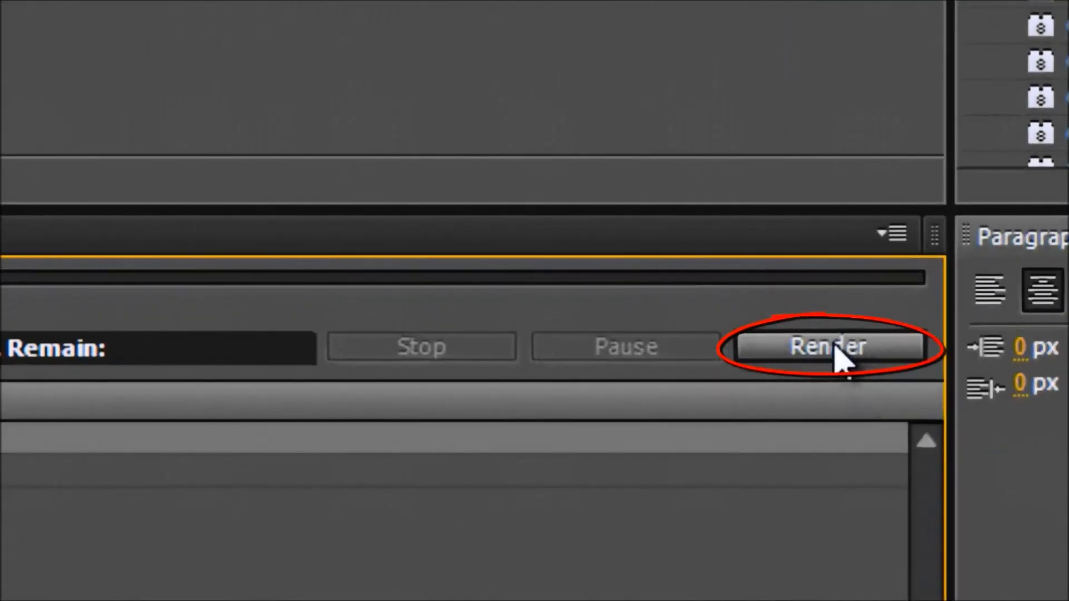
Start the Render Queue render of audio_wave to audio_wave.avi and let it finish.
click(835, 346)
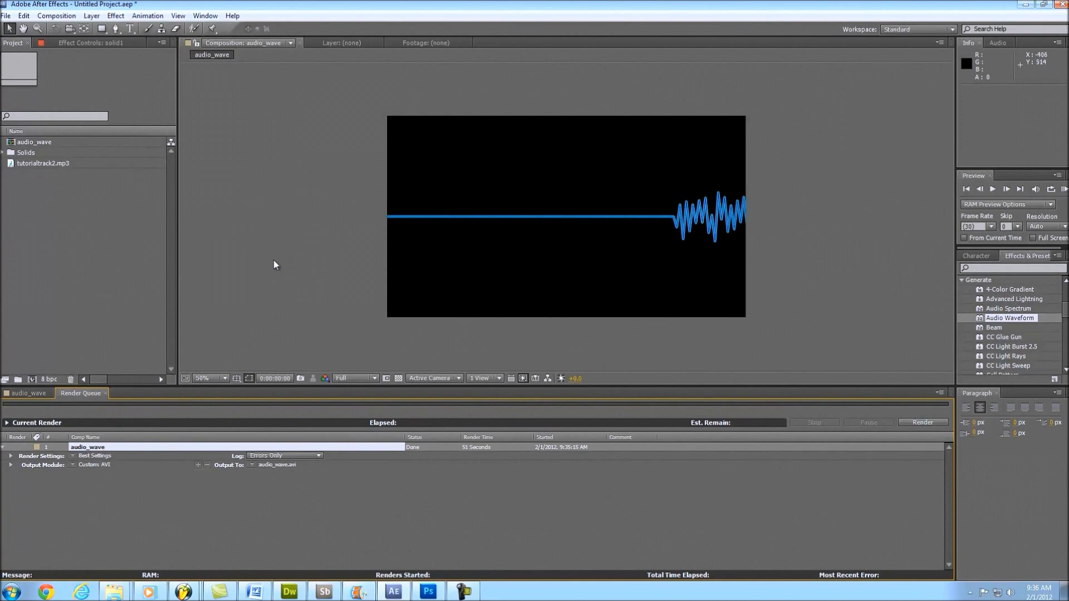
Minimize After Effects, close the leftover player, and open the rendered audio_wave video from the desktop.
click(1026, 5)
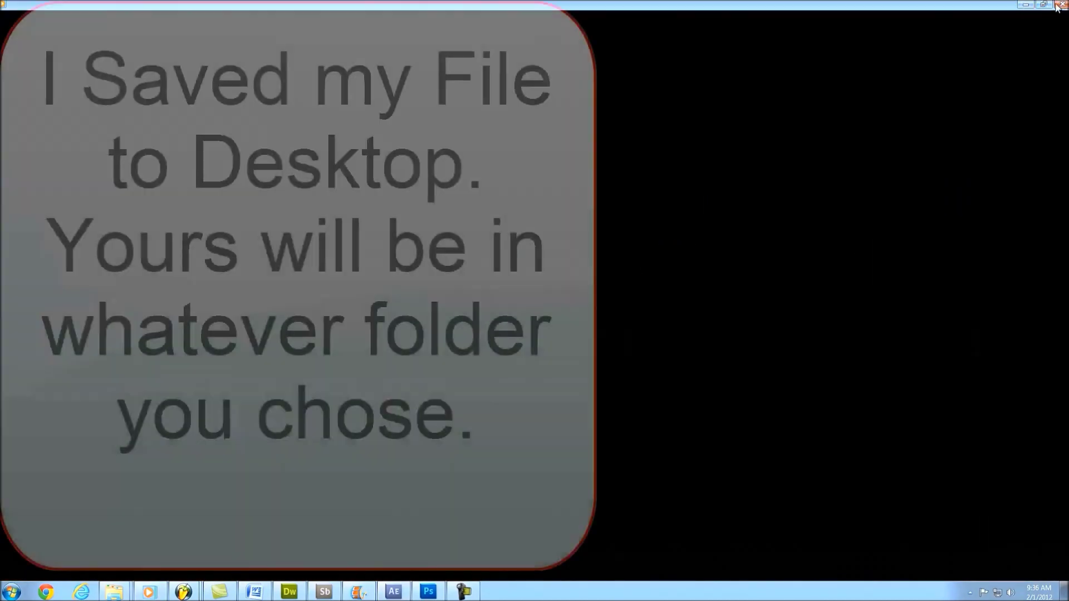
click(1059, 4)
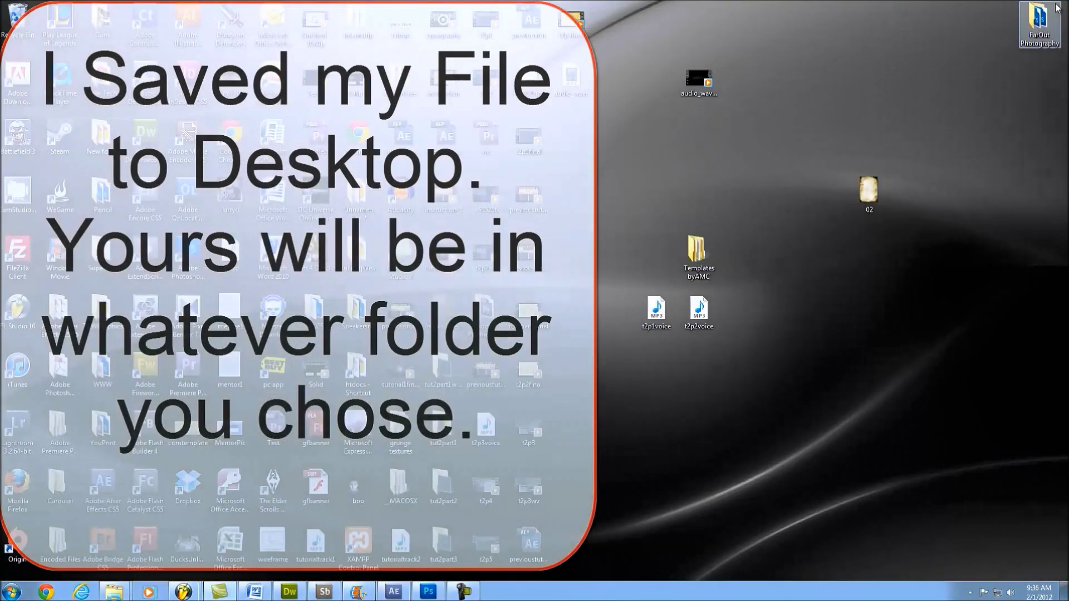
click(699, 81)
click(606, 98)
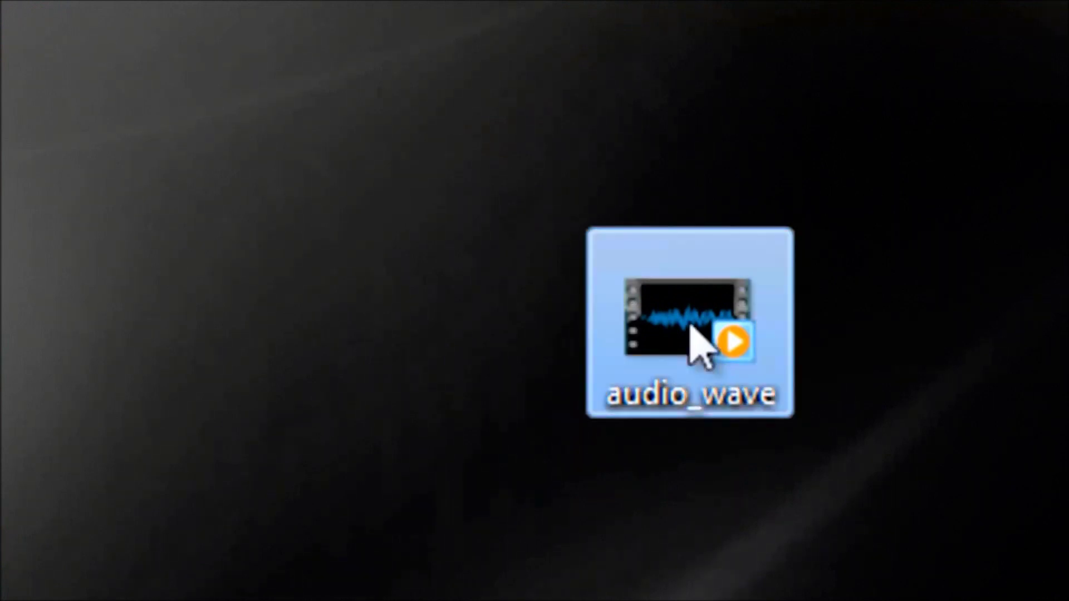
double_click(691, 327)
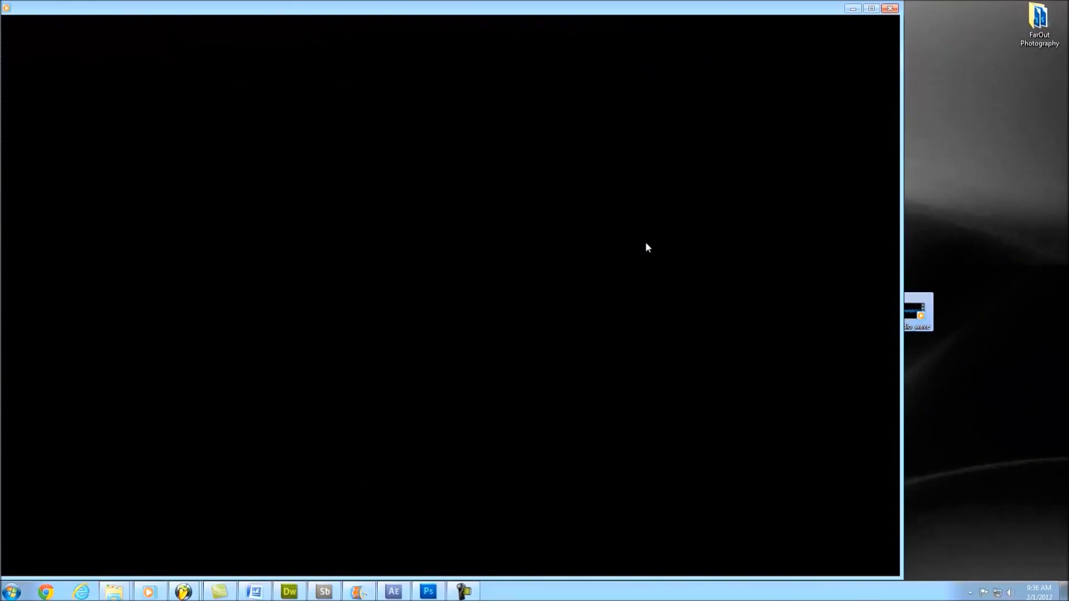